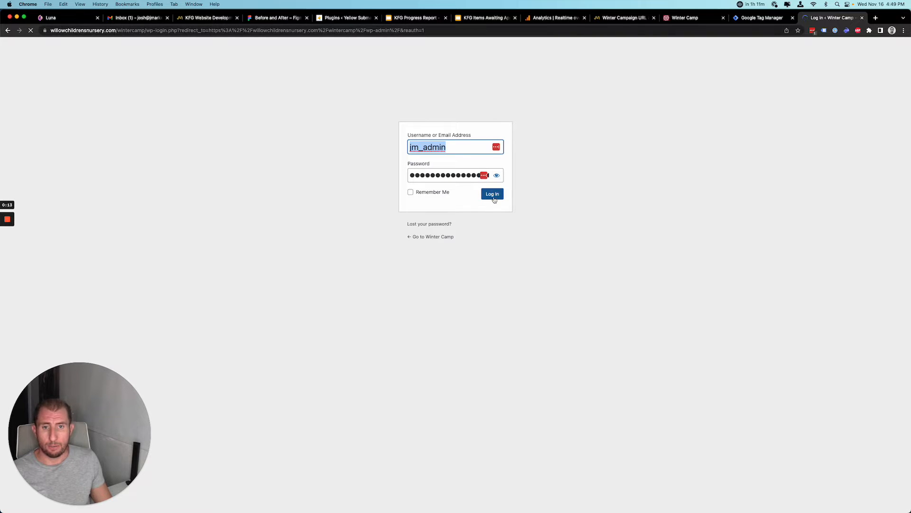
# Log in to the Winter Camp site's WordPress admin with the admin username and password.
pyautogui.click(493, 197)
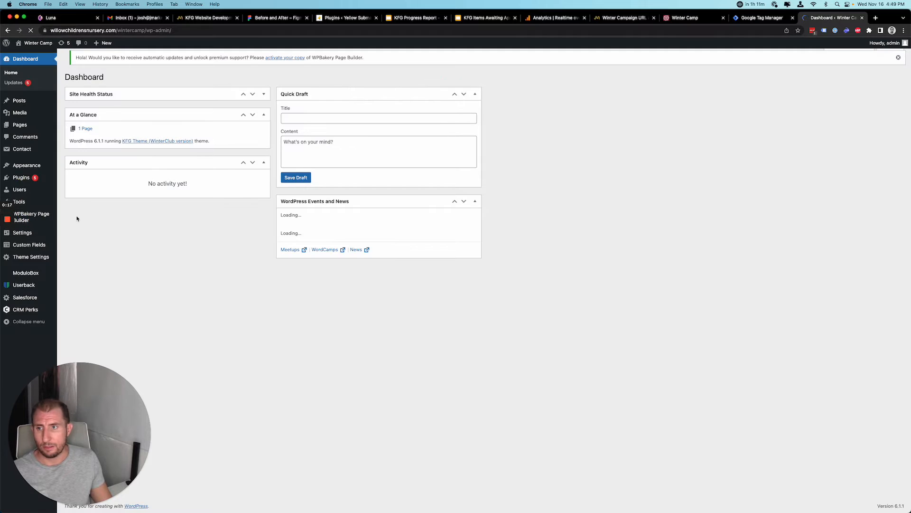
# Search the plugin directory for 'google site kit', then install and activate Site Kit by Google.
pyautogui.moveTo(39, 177)
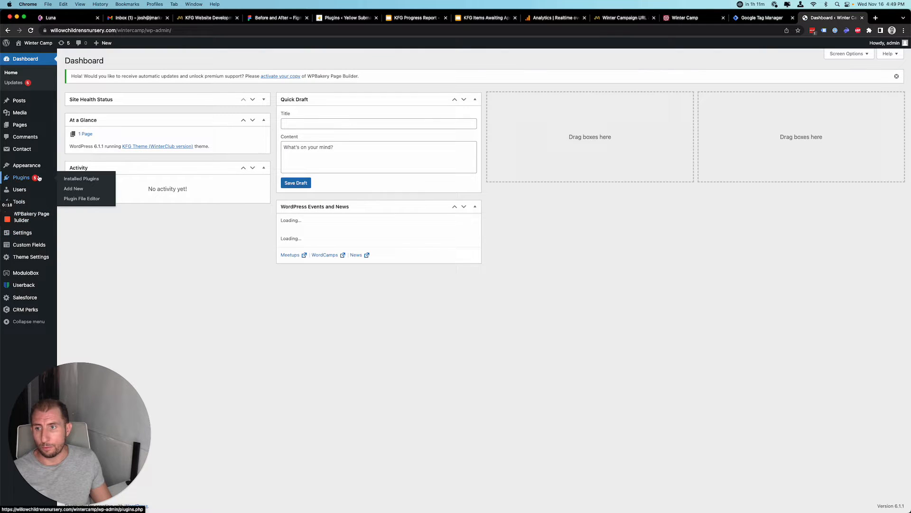
pyautogui.click(74, 188)
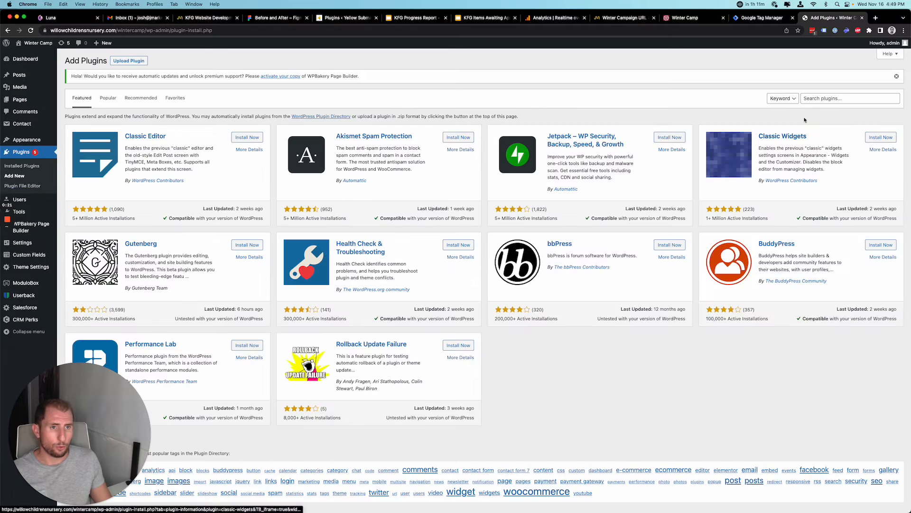
pyautogui.click(842, 98)
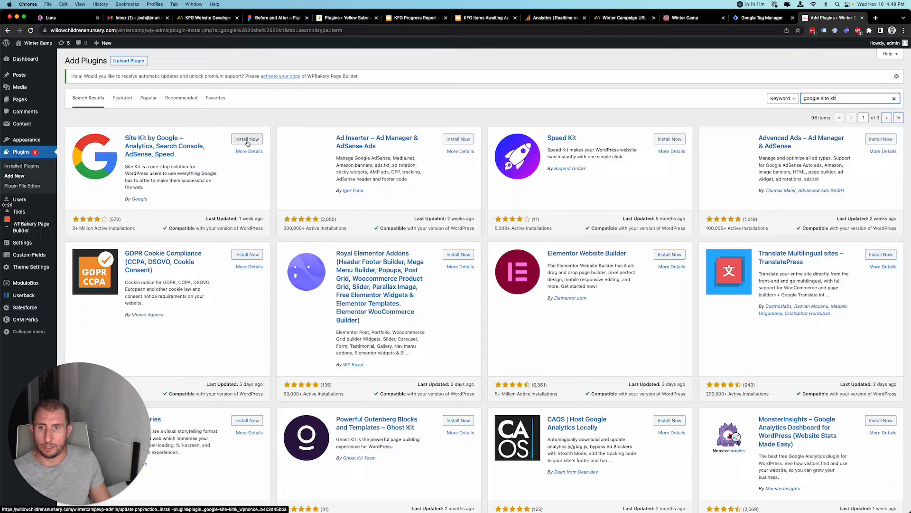
pyautogui.click(245, 140)
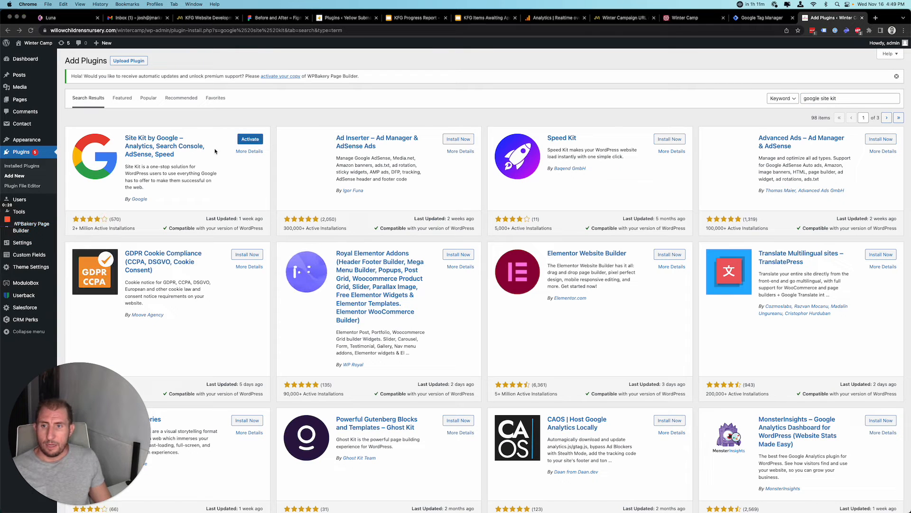
pyautogui.click(255, 140)
pyautogui.click(249, 139)
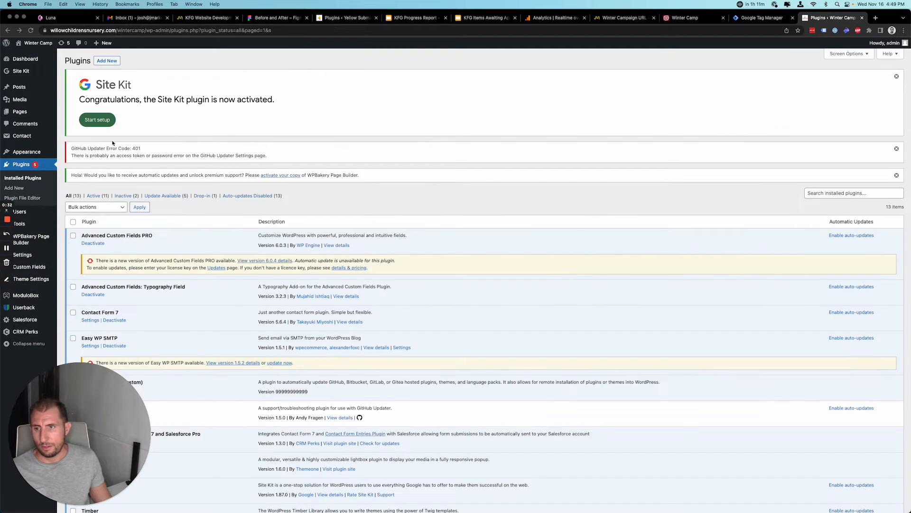
# Start Site Kit setup with Connect Google Analytics ticked and begin signing in with Google.
pyautogui.click(103, 119)
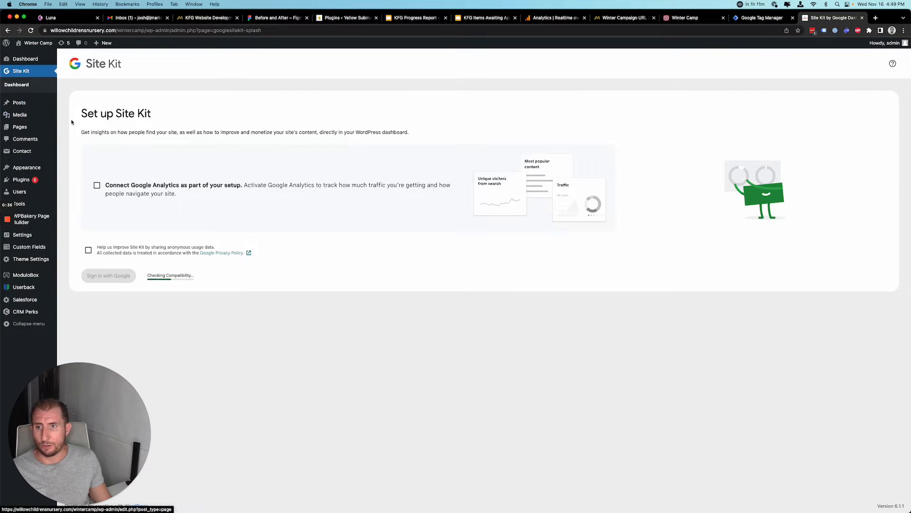
pyautogui.click(97, 185)
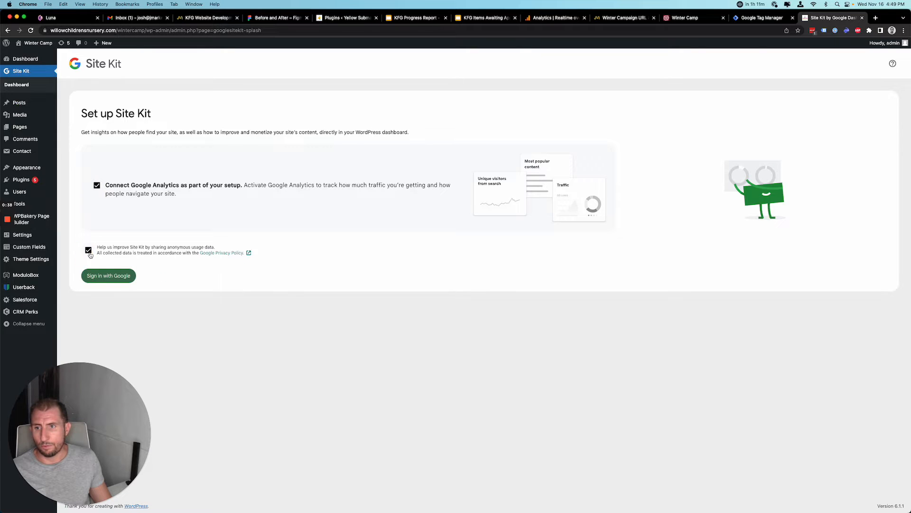
pyautogui.click(107, 275)
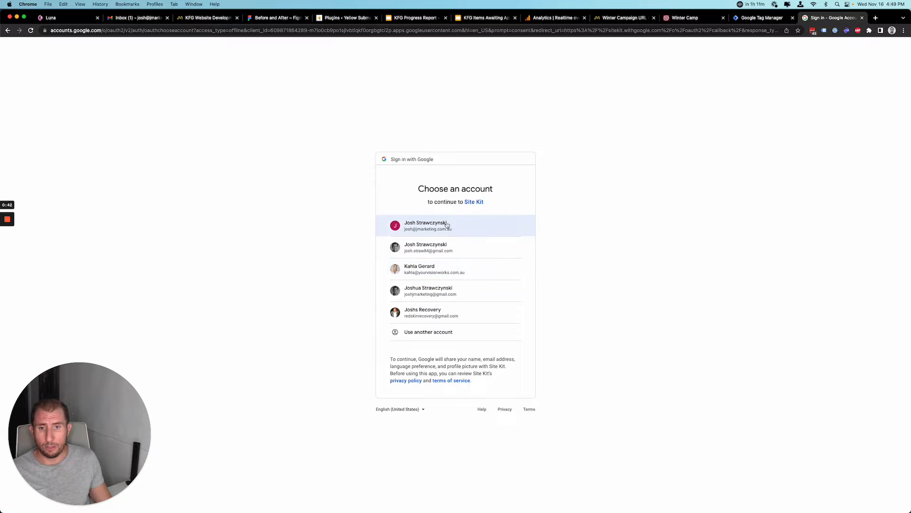
# Choose the first Google account and approve Site Kit's additional access request.
pyautogui.click(446, 224)
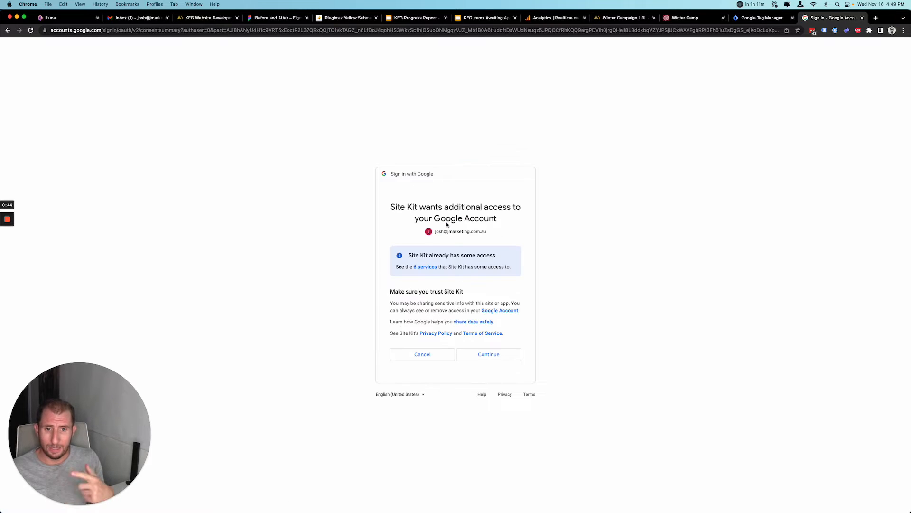
pyautogui.click(489, 355)
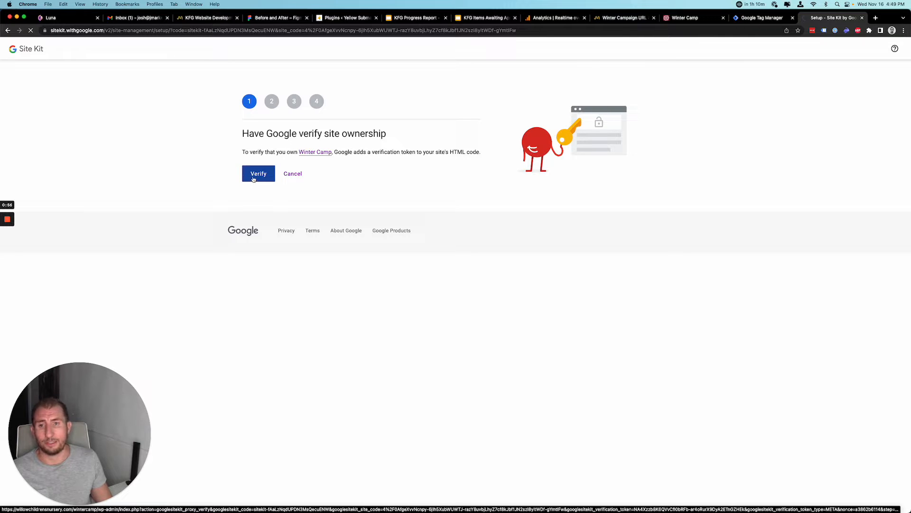
# Verify Winter Camp ownership, complete Search Console setup and continue to the Analytics step.
pyautogui.click(258, 174)
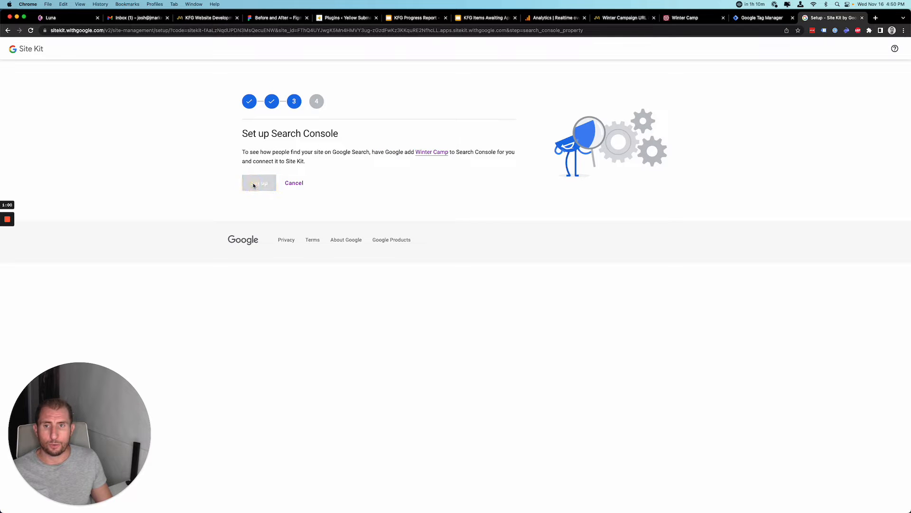
pyautogui.click(256, 174)
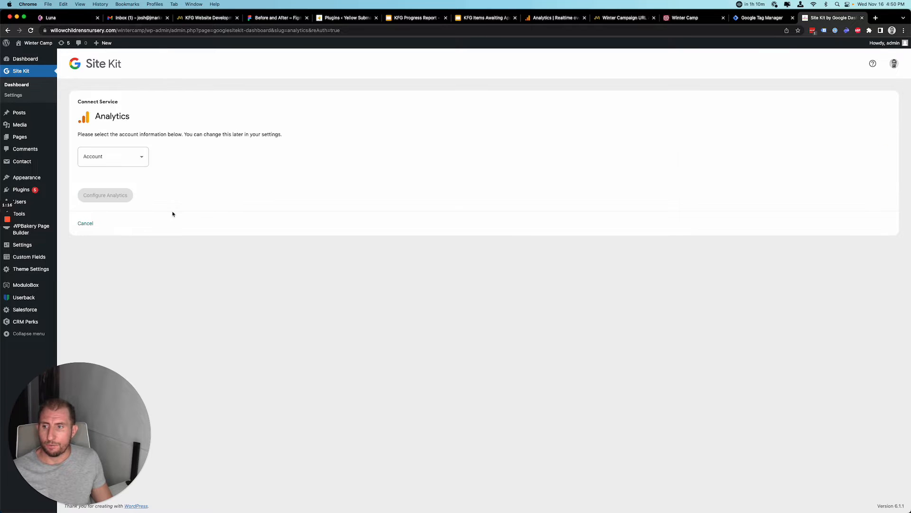
# Select the KFG GA4 All Accounts account for Site Kit's Analytics connection.
pyautogui.click(123, 161)
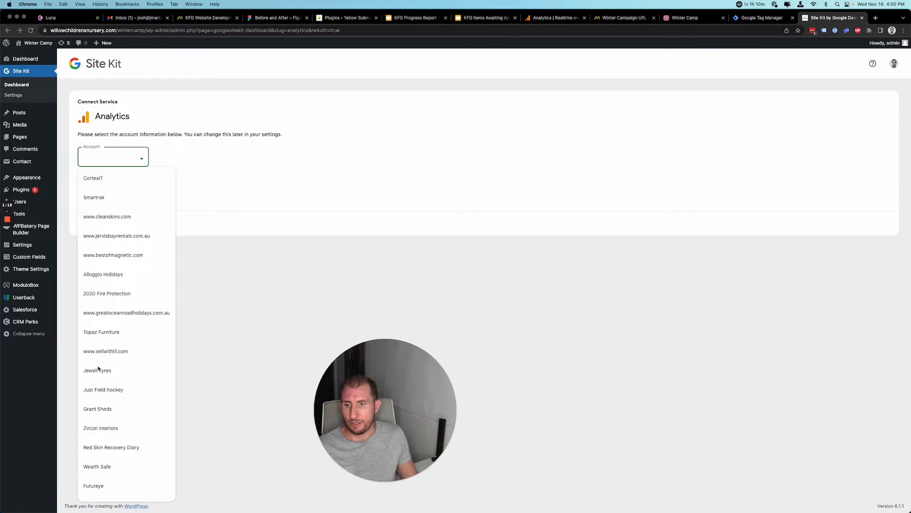
pyautogui.scroll(-5, 124, 376)
pyautogui.scroll(-10, 118, 471)
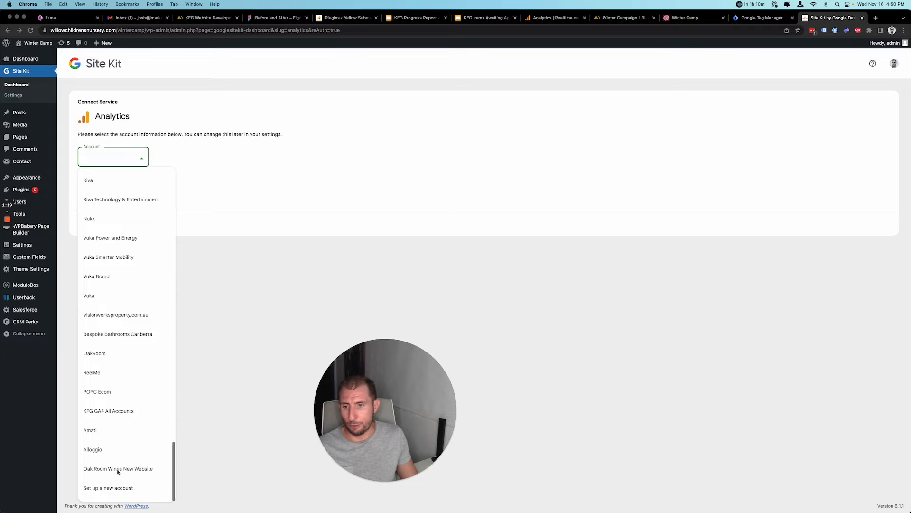
pyautogui.click(104, 413)
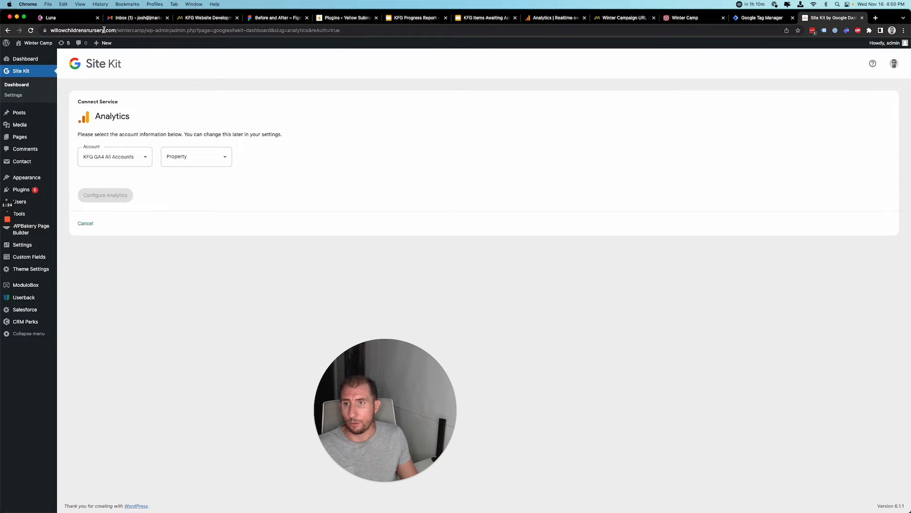
pyautogui.click(75, 29)
pyautogui.click(82, 29)
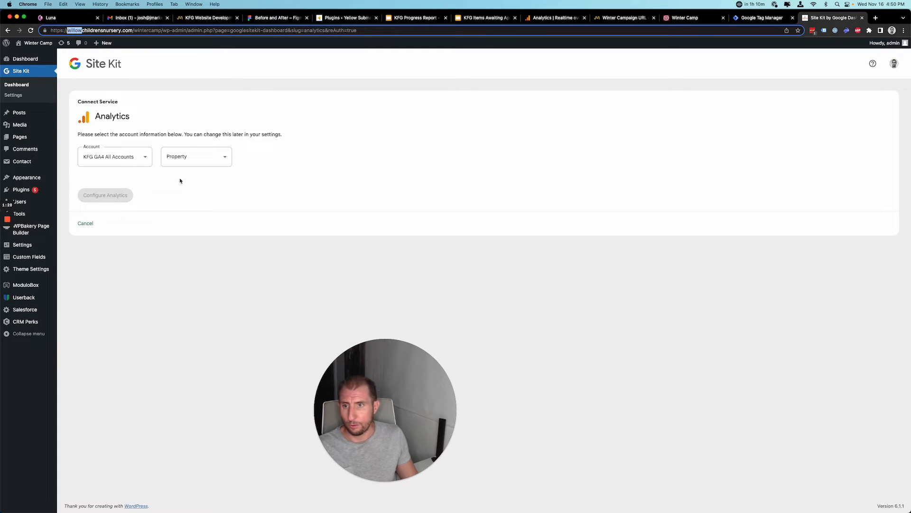
# Set Property and GA4 Property to 'Set up a new property', name the view Willow, and configure Analytics.
pyautogui.click(204, 159)
pyautogui.click(204, 159)
pyautogui.click(203, 157)
pyautogui.click(192, 274)
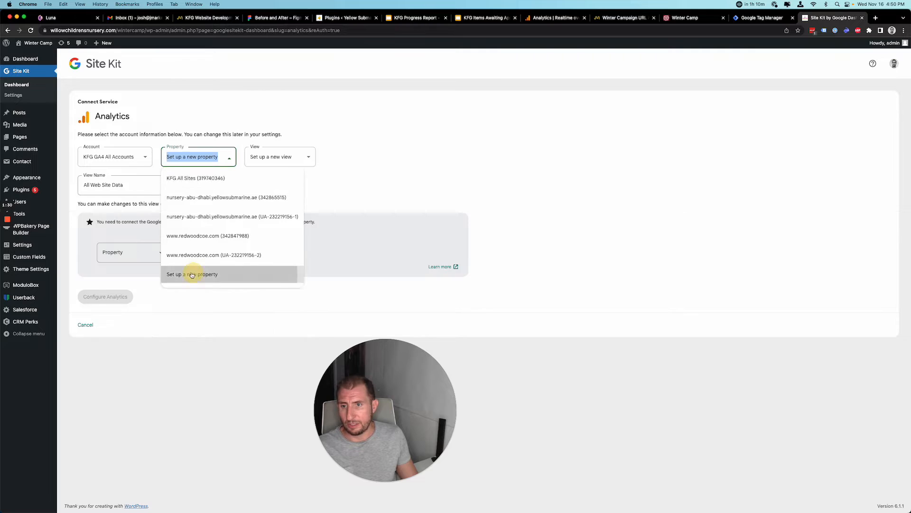
pyautogui.tripleClick(141, 190)
pyautogui.write('willow')
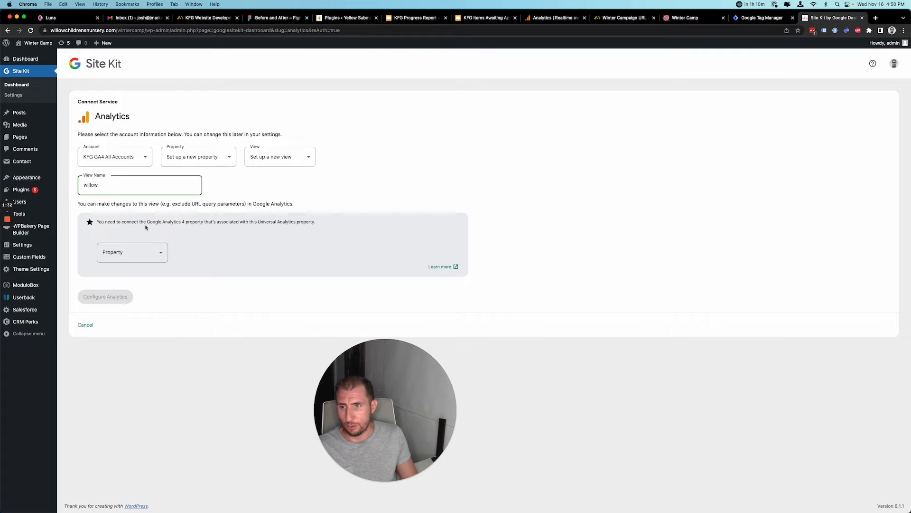
pyautogui.press('Delete')
pyautogui.write('W')
pyautogui.click(138, 254)
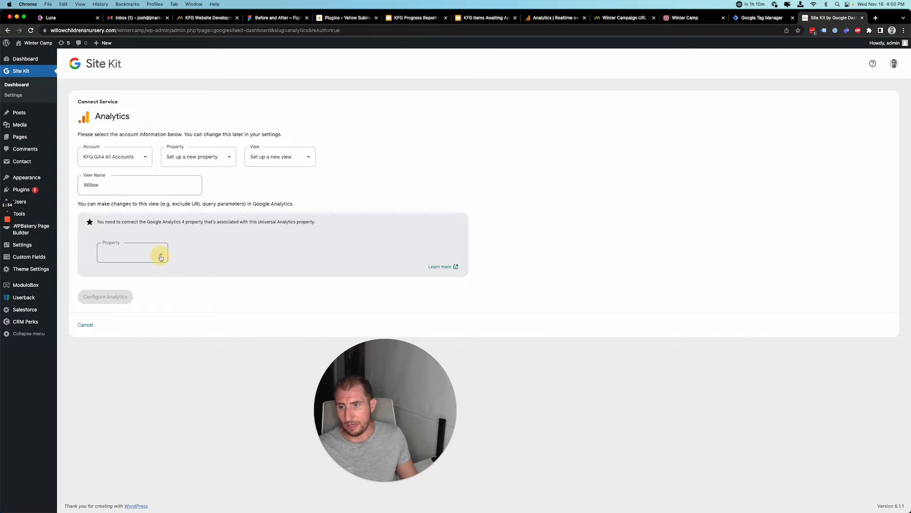
pyautogui.click(138, 332)
pyautogui.click(102, 298)
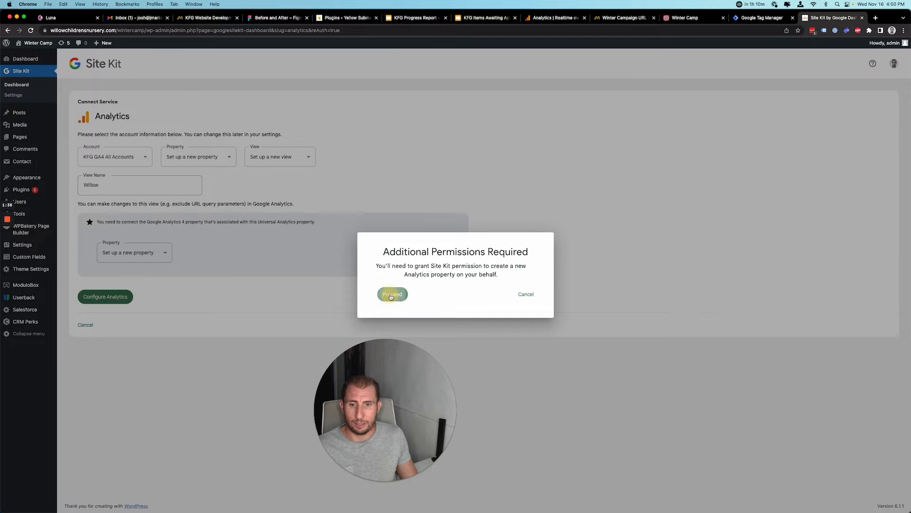
# Proceed with the property-creation permission, pick the Google account, and grant Site Kit the additional access.
pyautogui.click(391, 295)
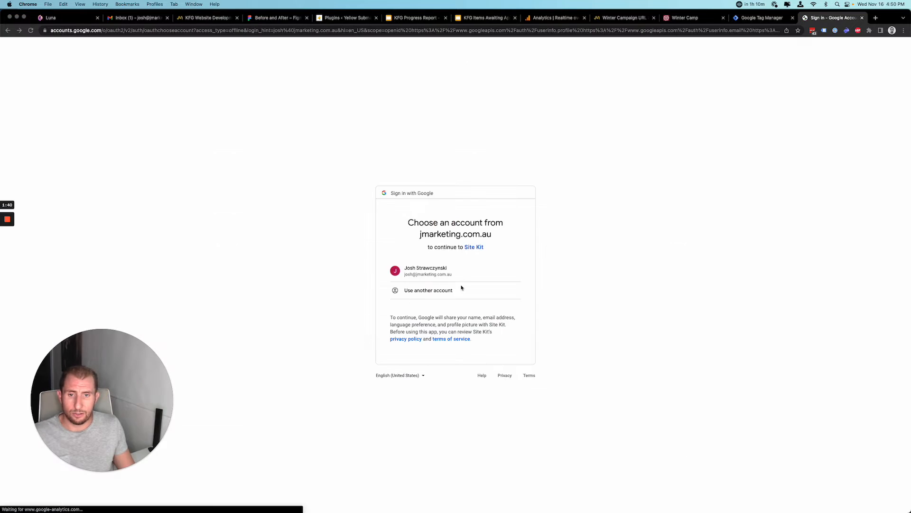
pyautogui.click(443, 270)
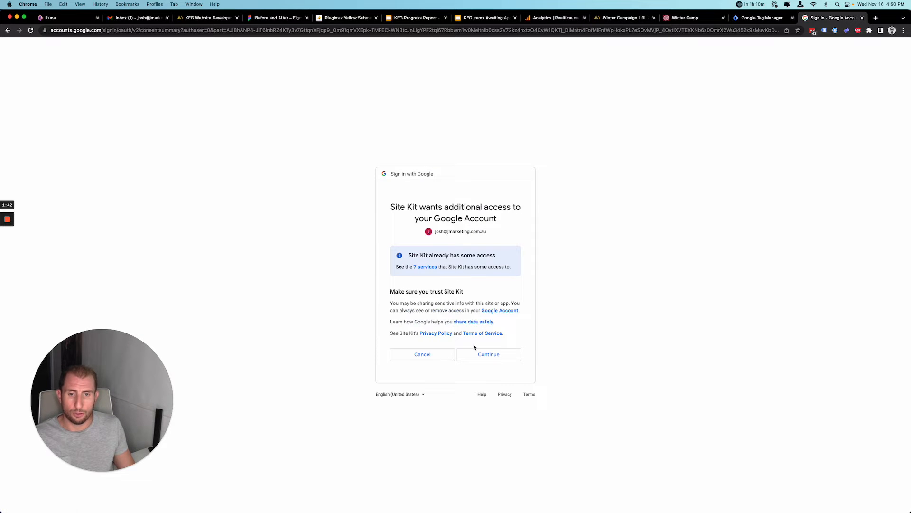
pyautogui.click(486, 354)
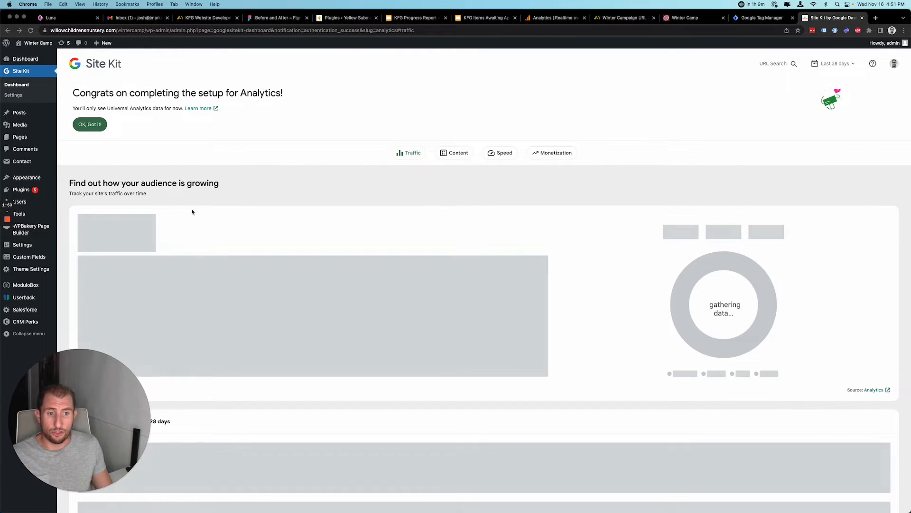
# Dismiss the Analytics congratulations and gathering-data banners, then go to Site Kit Settings.
pyautogui.click(90, 124)
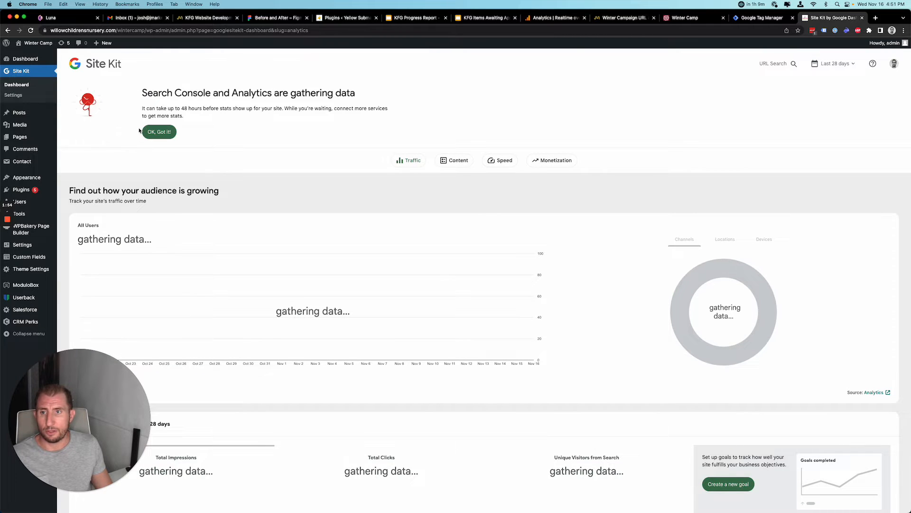
pyautogui.click(158, 131)
pyautogui.click(14, 96)
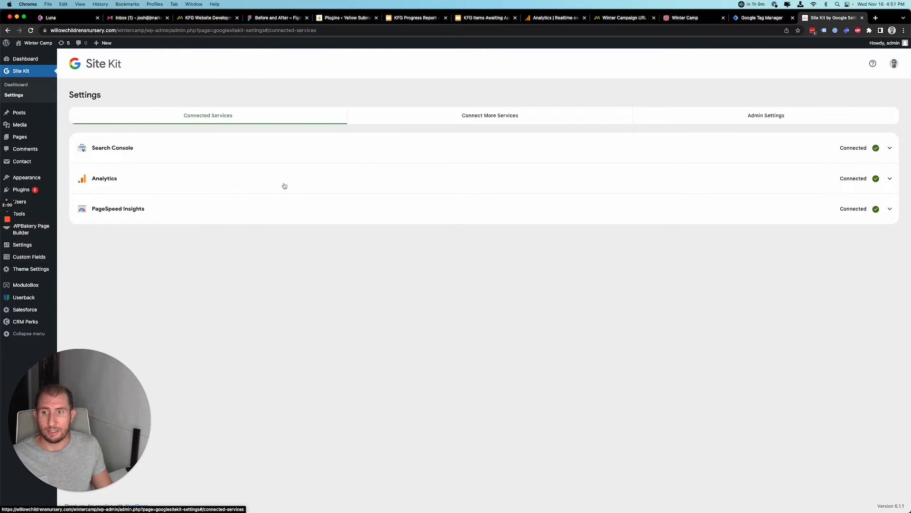
# Start Tag Manager setup from Connect More Services and grant Google account access for it.
pyautogui.click(487, 119)
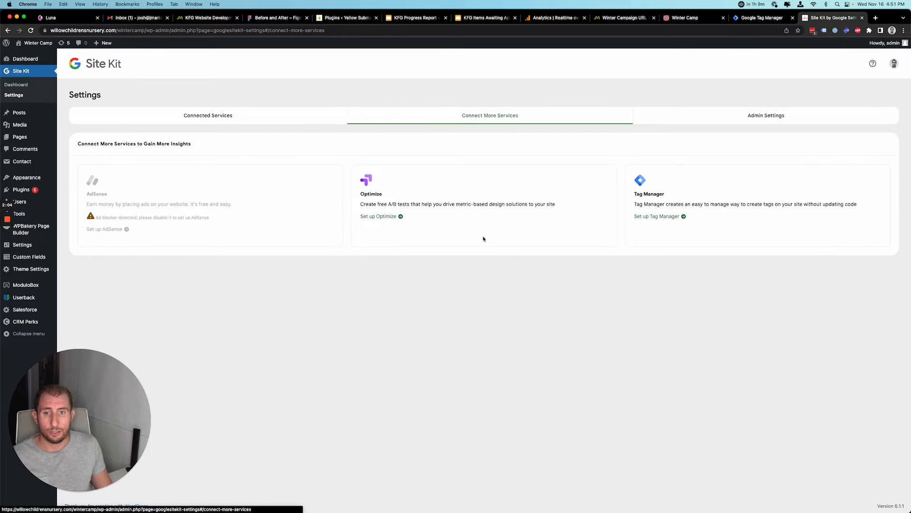
pyautogui.click(655, 219)
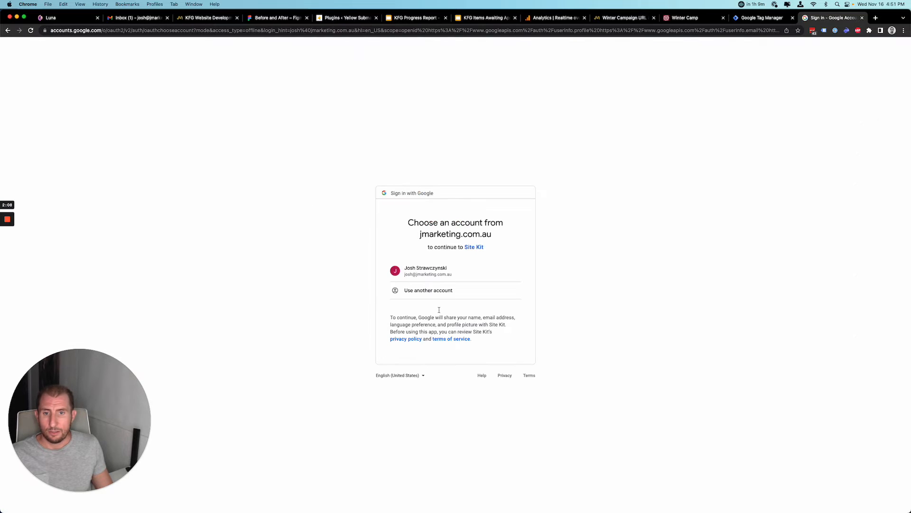
pyautogui.click(421, 275)
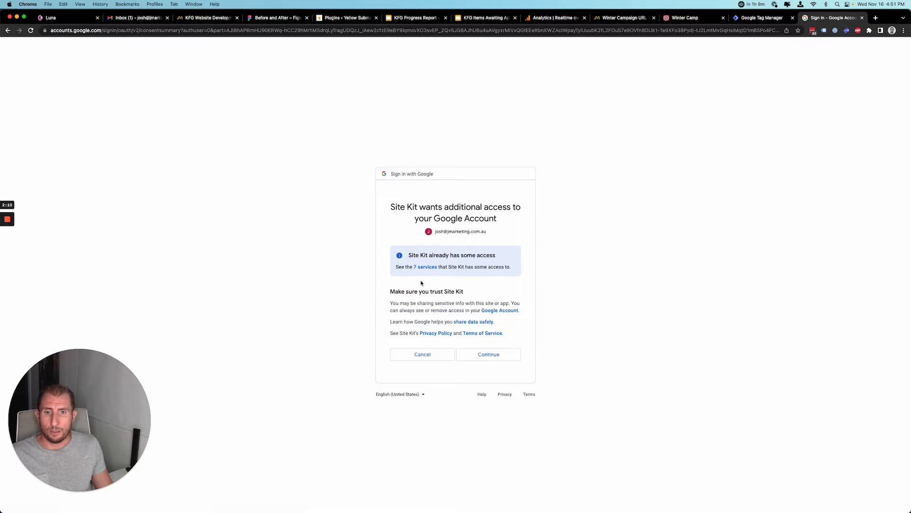
pyautogui.click(497, 362)
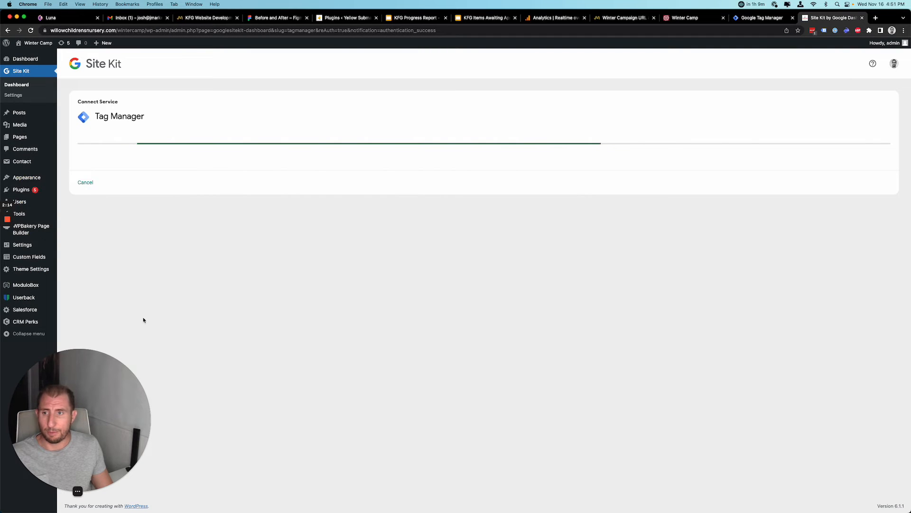
# Select the All KFG account in Site Kit's Tag Manager Account dropdown.
pyautogui.click(124, 166)
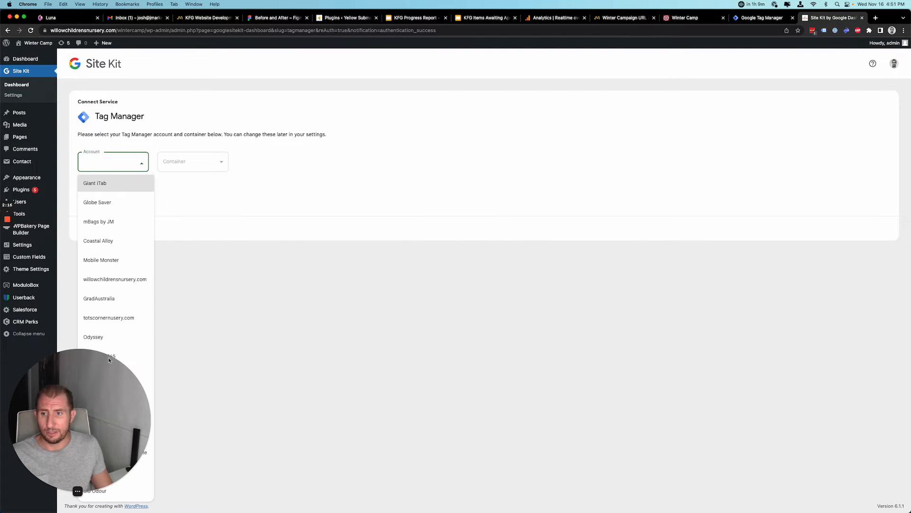
pyautogui.scroll(-10, 114, 372)
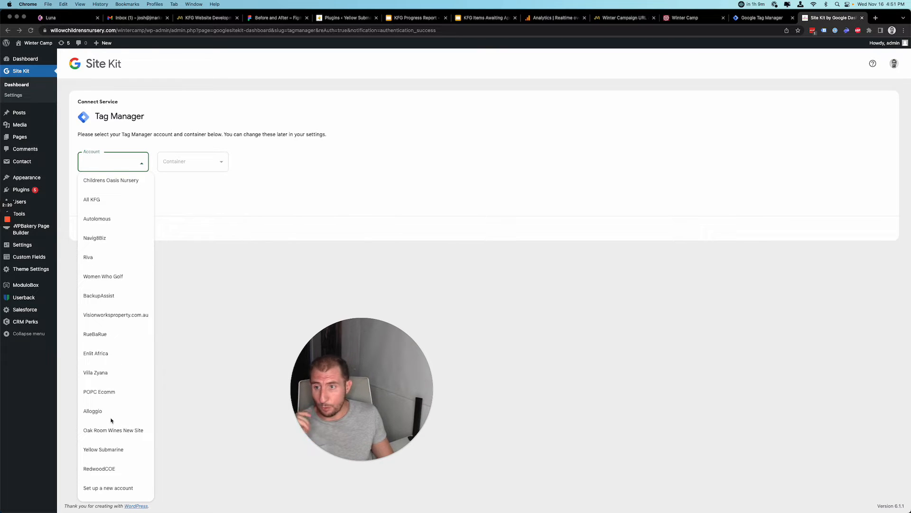
pyautogui.click(100, 202)
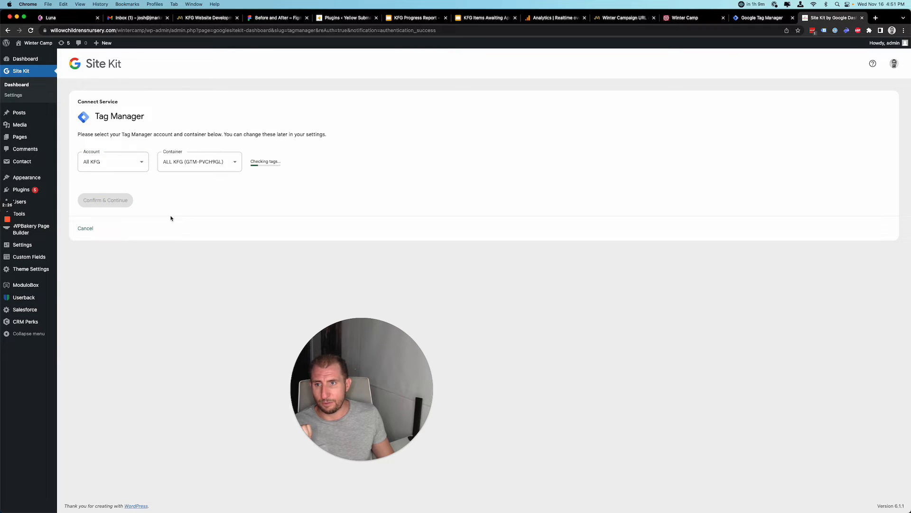
pyautogui.click(124, 168)
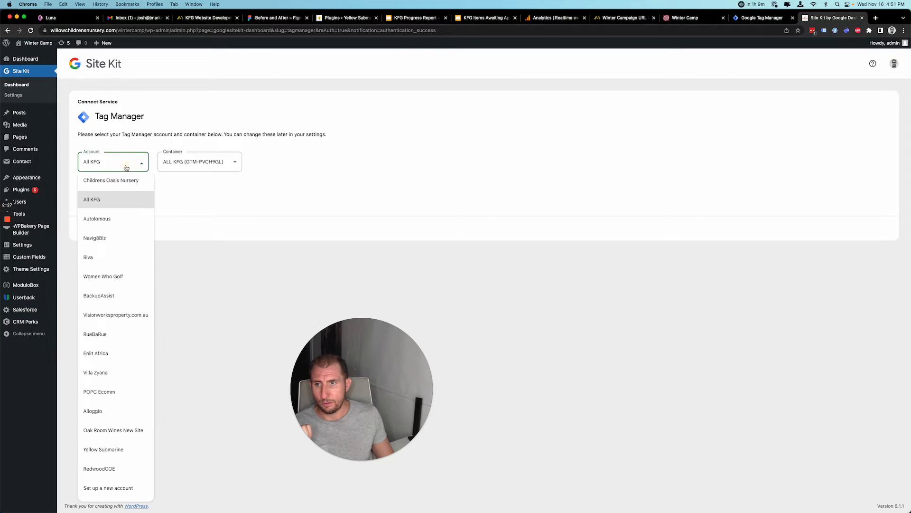
pyautogui.click(227, 212)
# Choose 'Set up a new container', name it Willow, and confirm the Tag Manager setup.
pyautogui.click(226, 162)
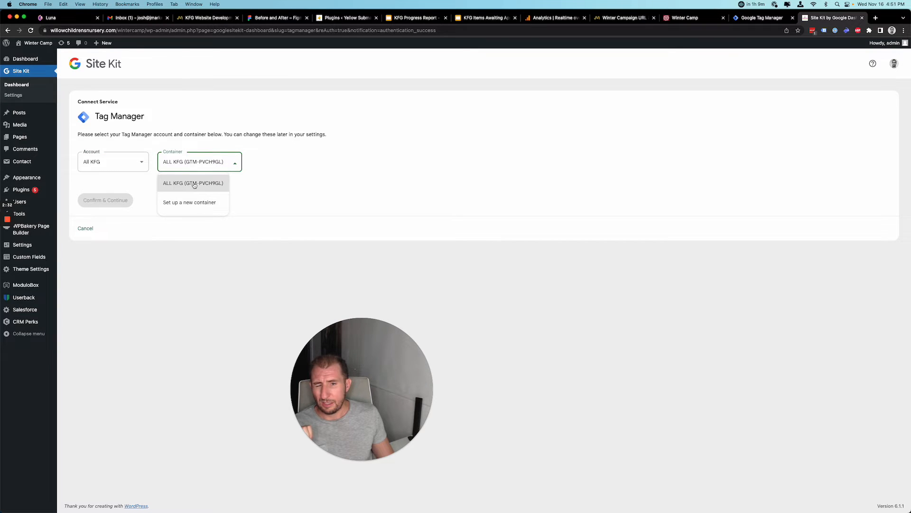
pyautogui.click(190, 208)
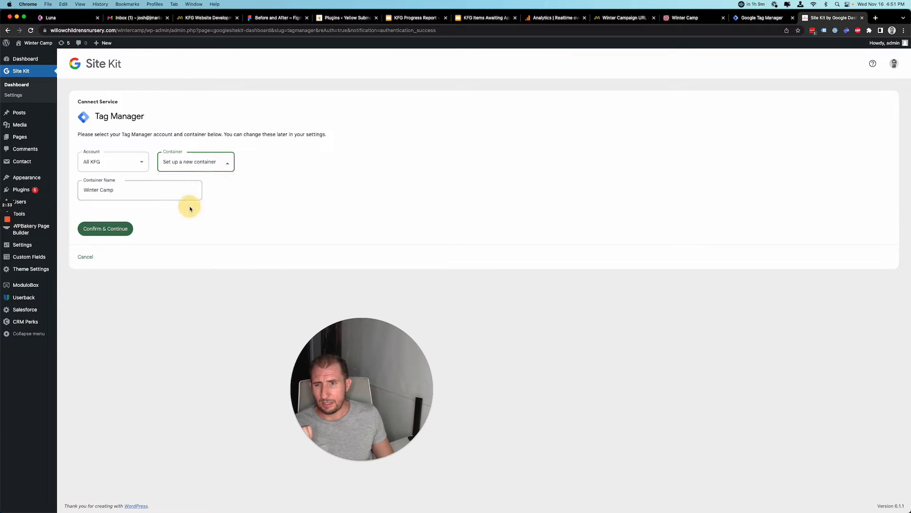
pyautogui.tripleClick(124, 194)
pyautogui.write('willow')
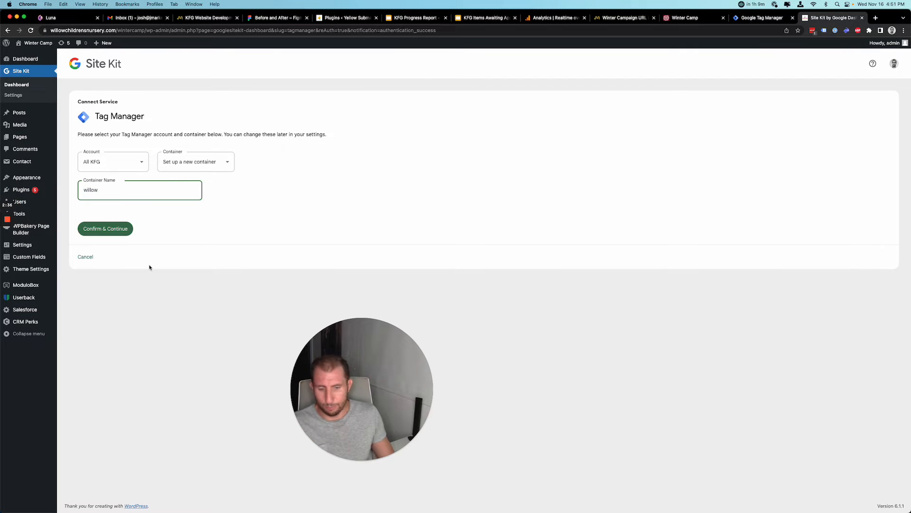
pyautogui.press('super+a')
pyautogui.write('Willow')
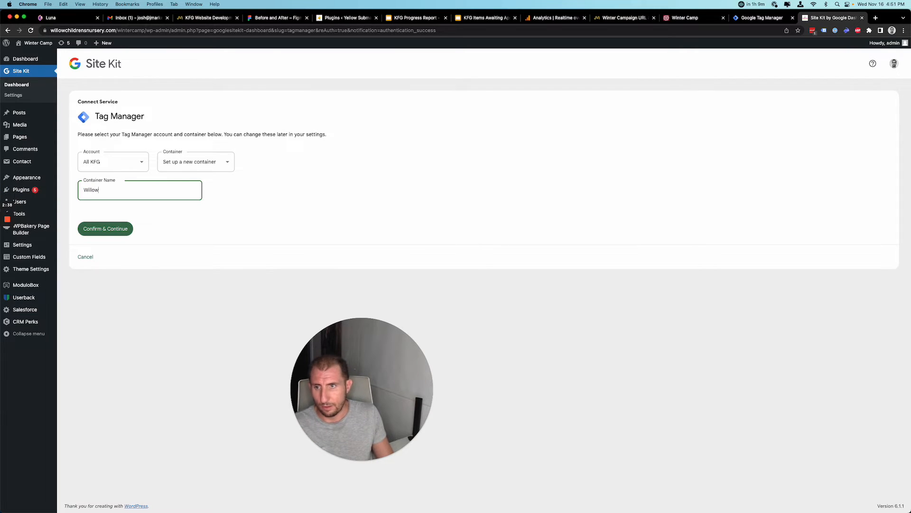
pyautogui.click(109, 228)
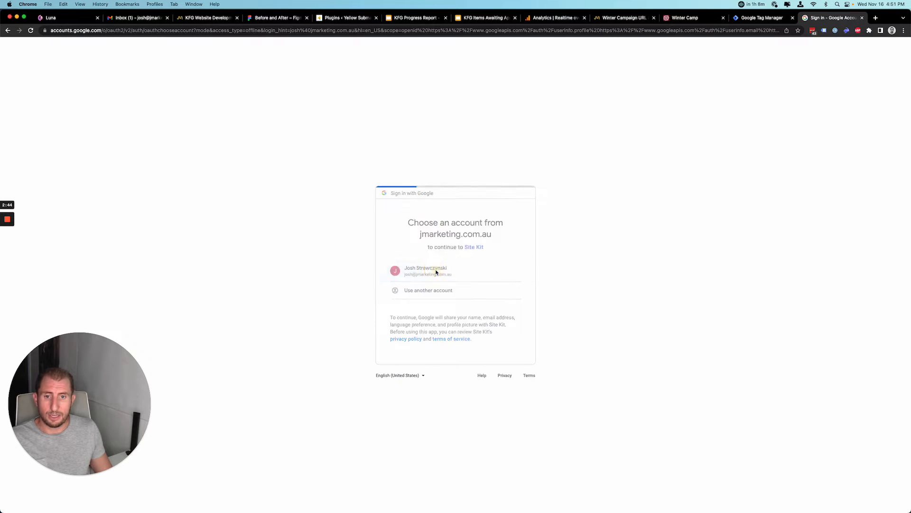
# Grant Site Kit access with the Google account and dismiss the Tag Manager congratulations notice.
pyautogui.click(500, 392)
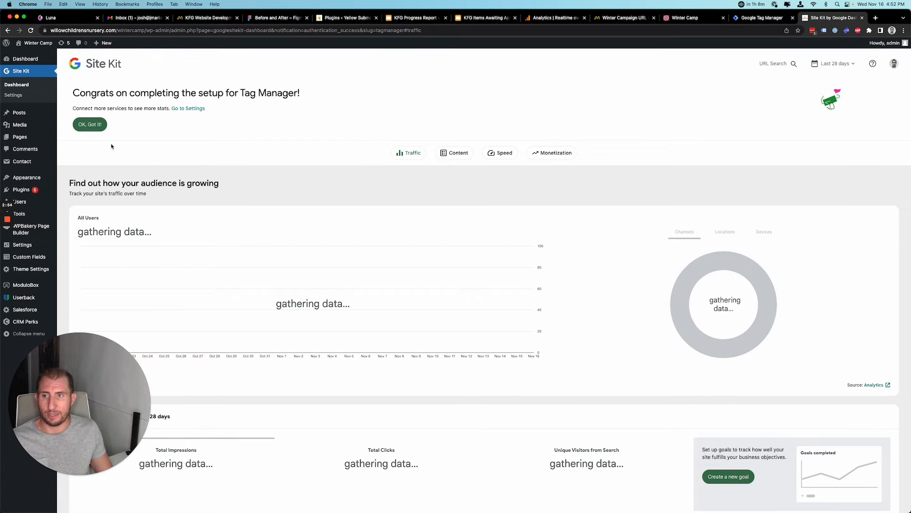
pyautogui.click(89, 125)
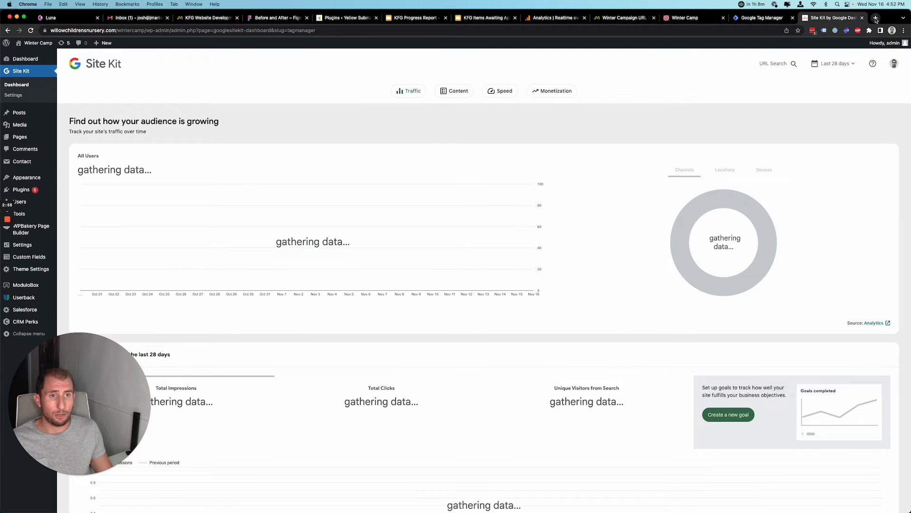
pyautogui.click(876, 18)
# Go to Search Console and switch to the willowchildrensnursery.com/wintercamp/ property.
pyautogui.write('search')
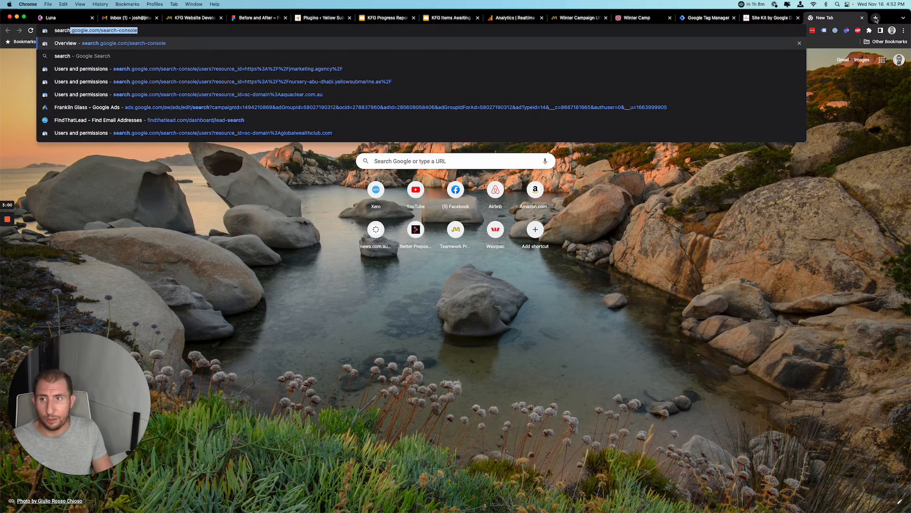
pyautogui.press('Return')
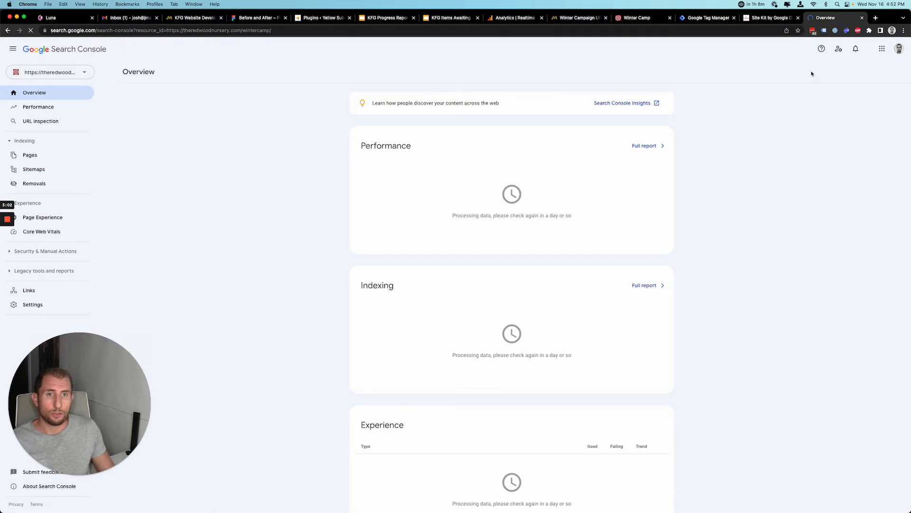
pyautogui.click(80, 74)
pyautogui.write('willow')
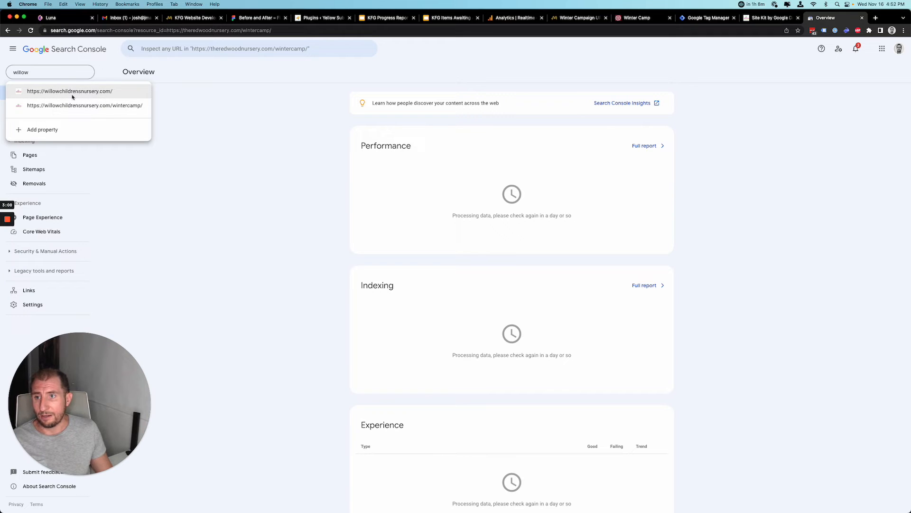
pyautogui.click(71, 106)
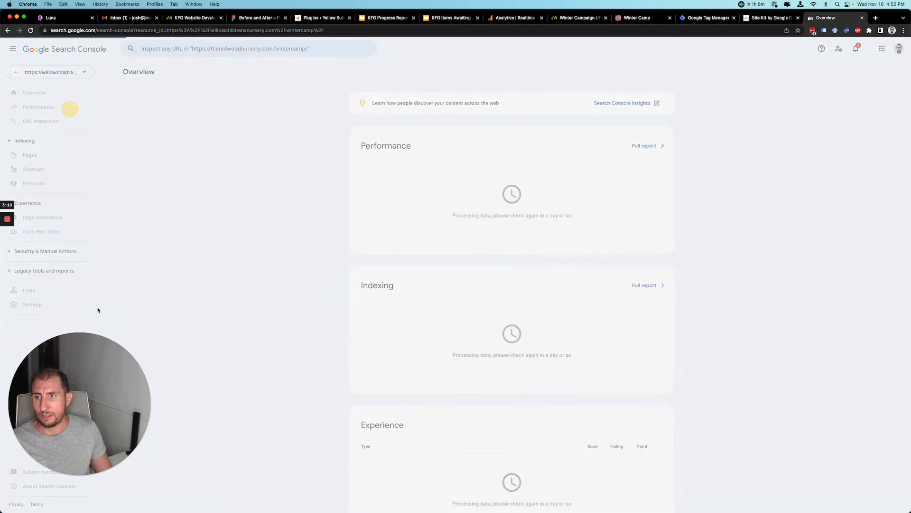
pyautogui.click(29, 307)
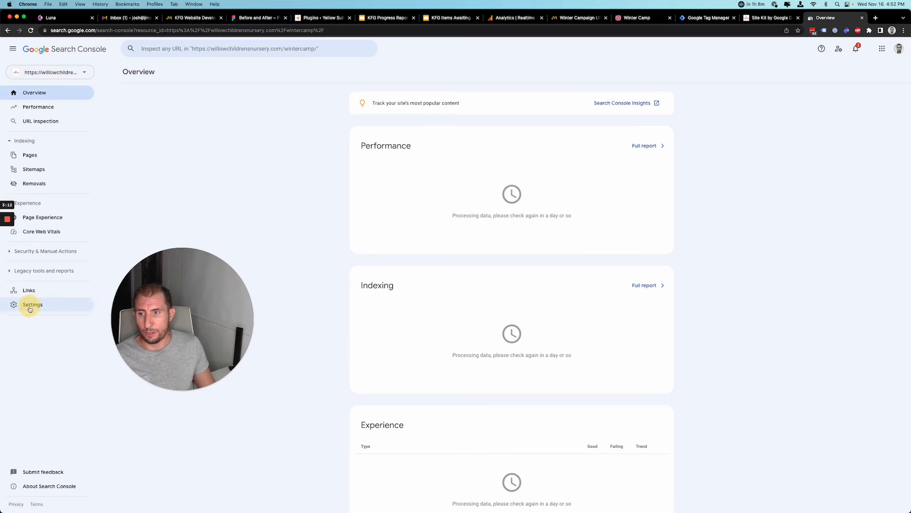
# In Users and permissions, try adding the first agency colleague's email with Full permission.
pyautogui.click(492, 137)
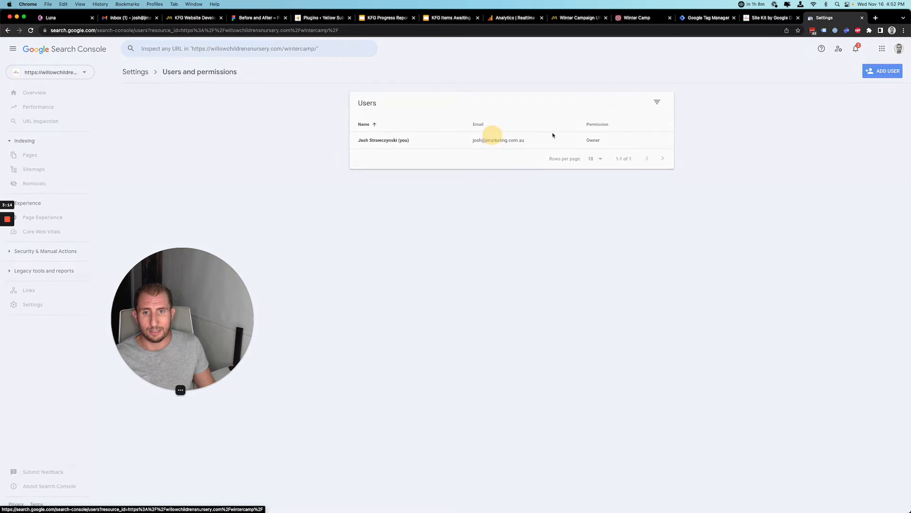
pyautogui.click(883, 71)
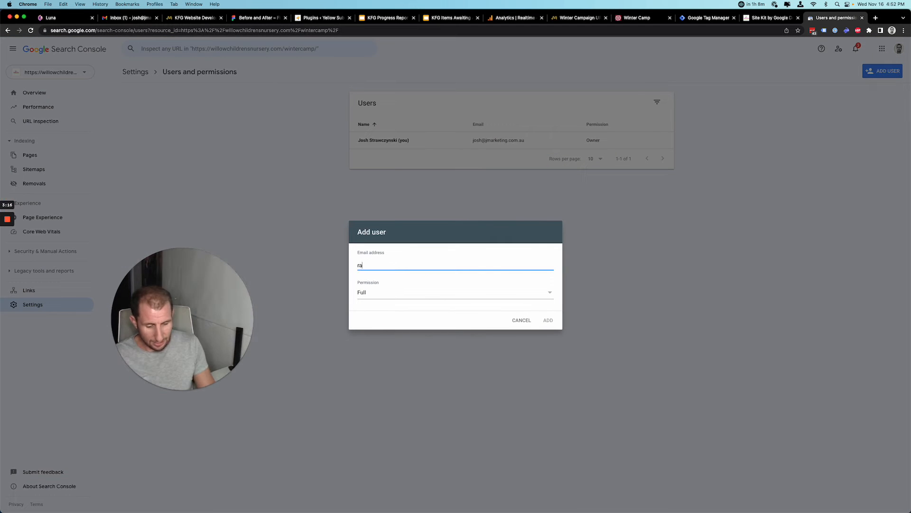
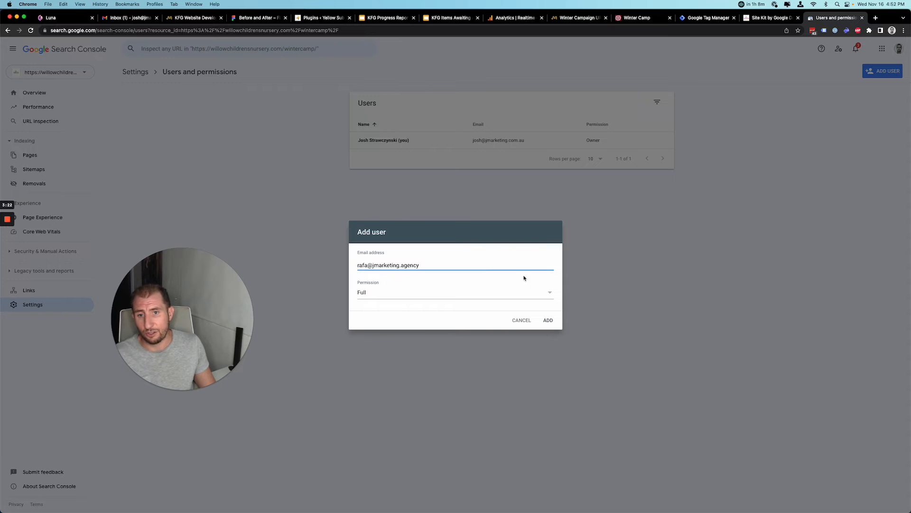
pyautogui.press('super+c')
pyautogui.click(549, 320)
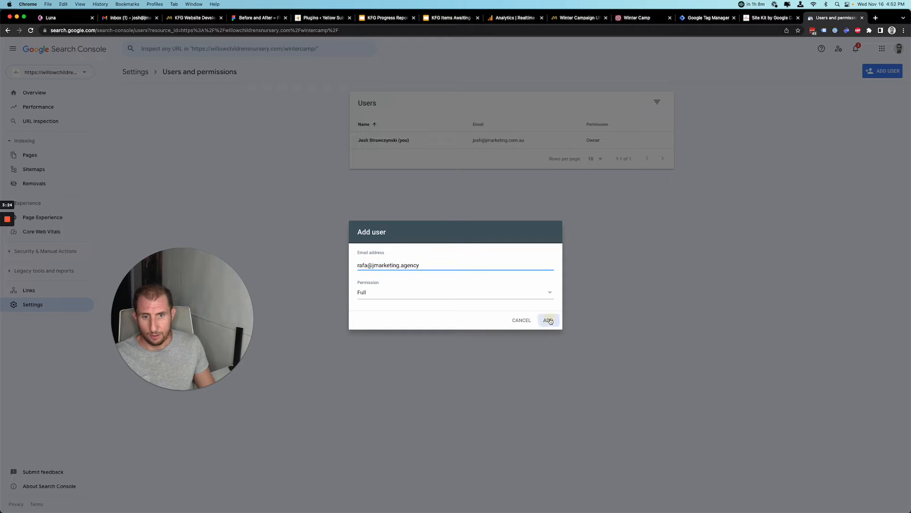
# Try adding a second agency colleague with Full permission, then return to the Overview.
pyautogui.click(880, 71)
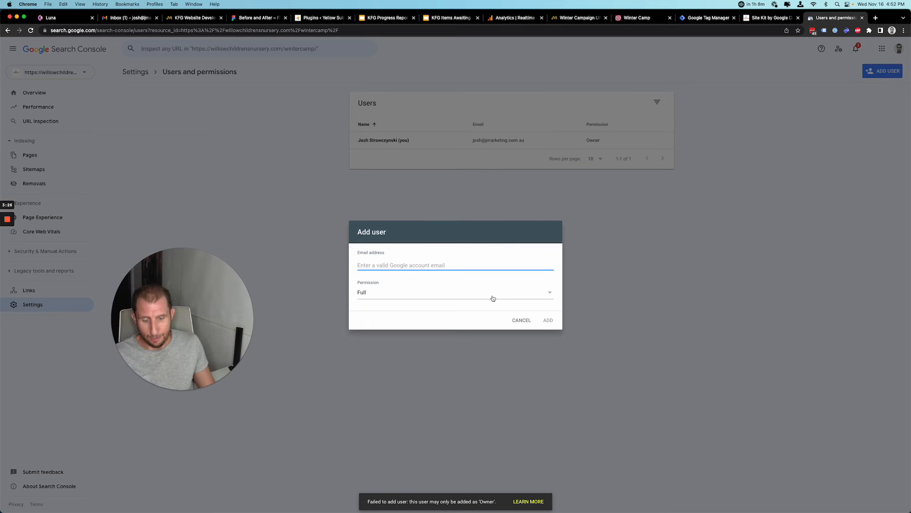
pyautogui.press('super+v')
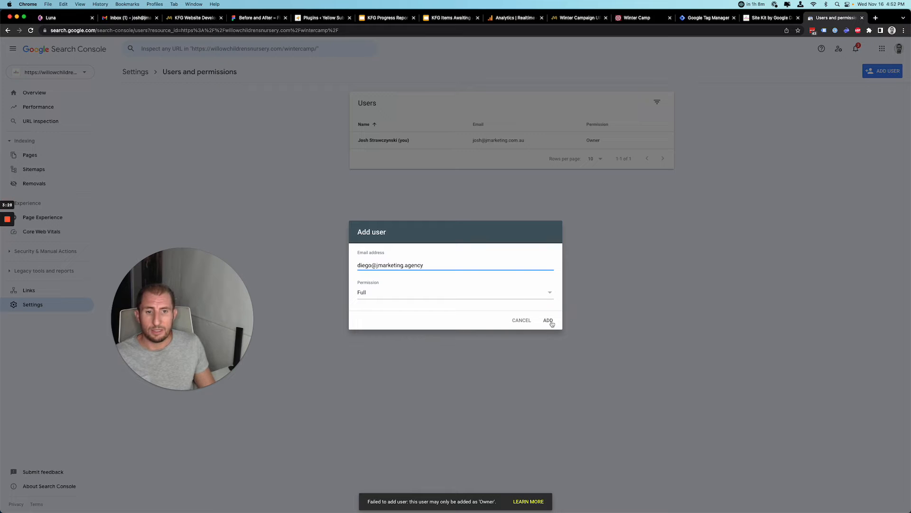
pyautogui.click(545, 320)
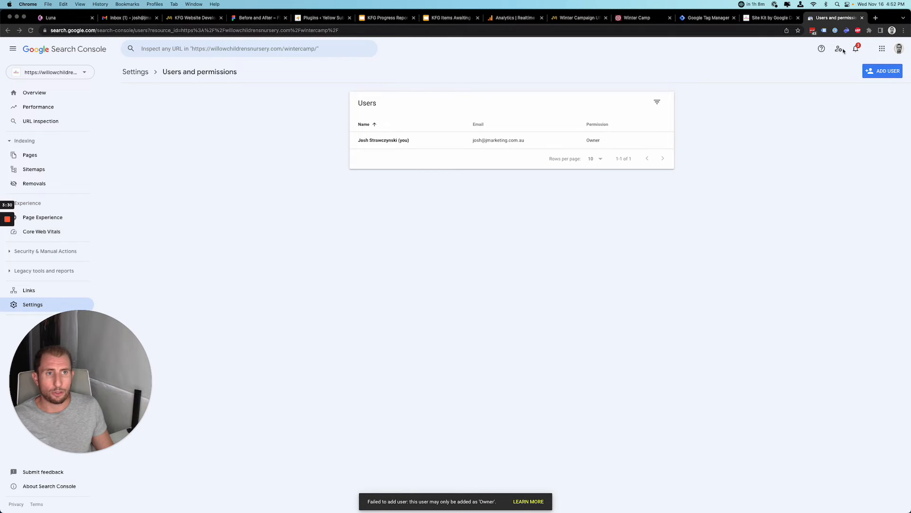
pyautogui.click(34, 92)
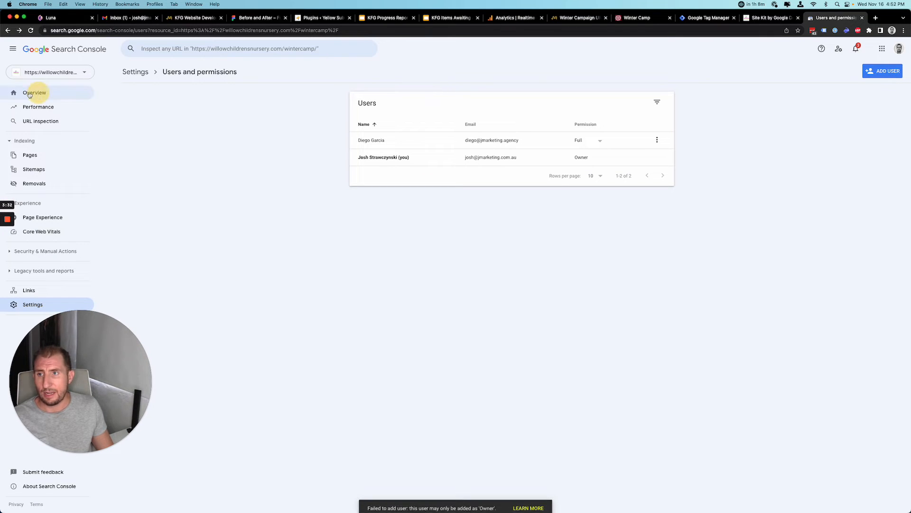
# Expand Analytics under Site Kit's Connected Services and open Edit in Analytics.
pyautogui.click(862, 18)
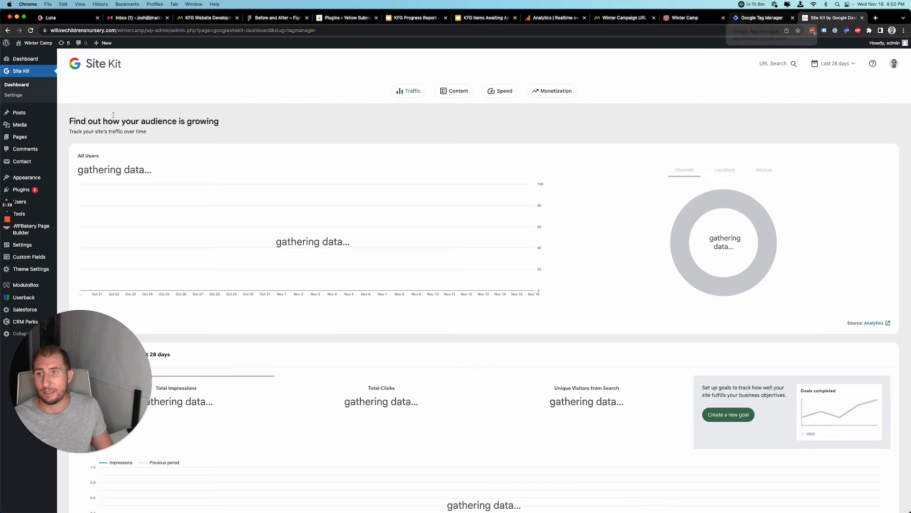
pyautogui.click(14, 95)
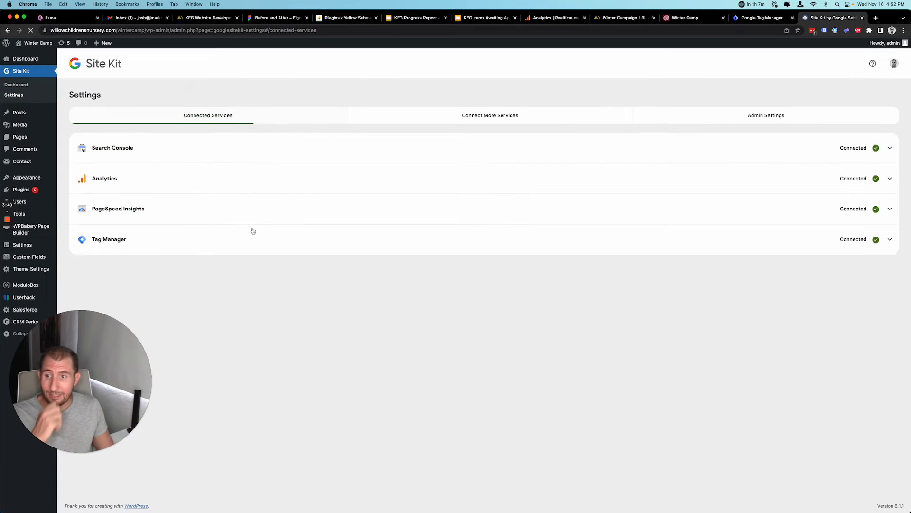
pyautogui.click(266, 177)
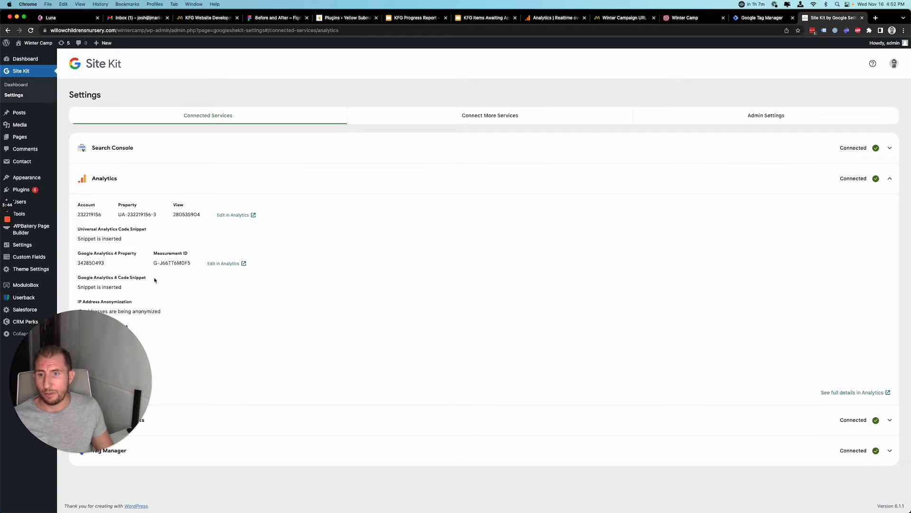
pyautogui.click(228, 216)
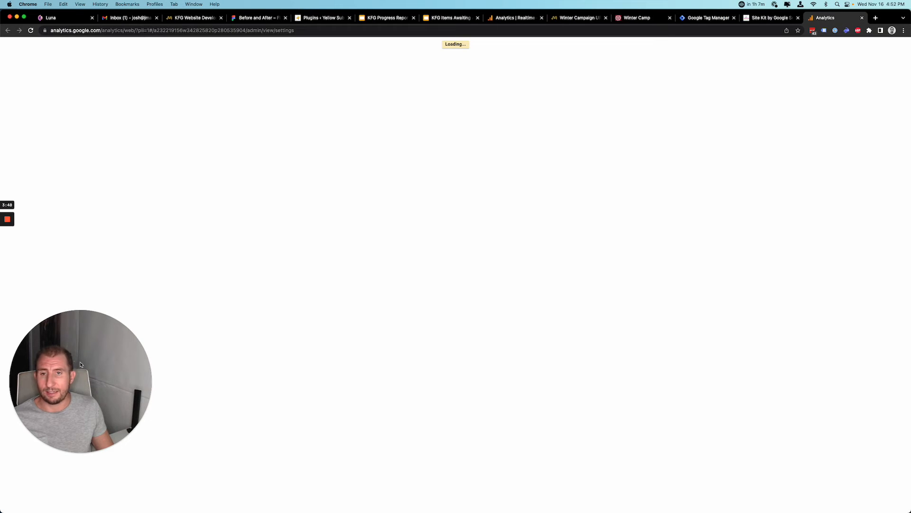
# Open the Realtime Overview for the Willow view, showing 0 active users.
pyautogui.moveTo(8, 251)
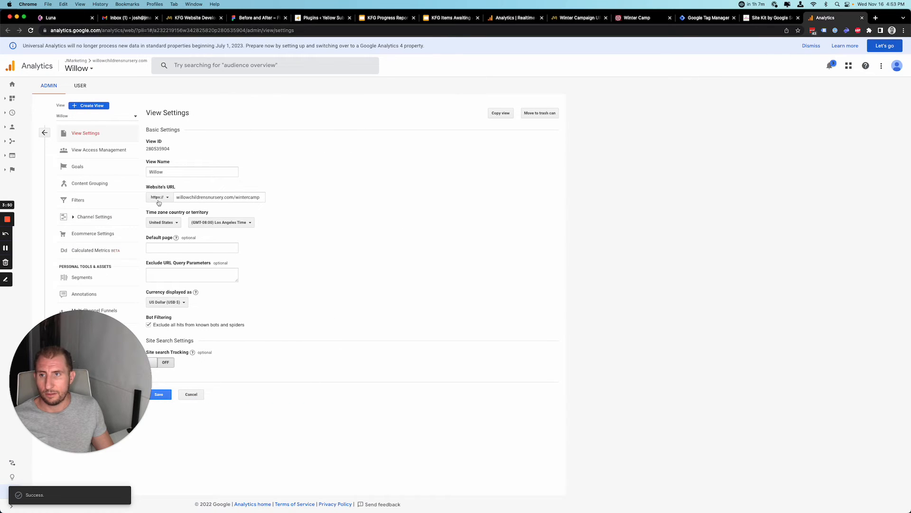
pyautogui.moveTo(104, 382); pyautogui.dragTo(105, 386)
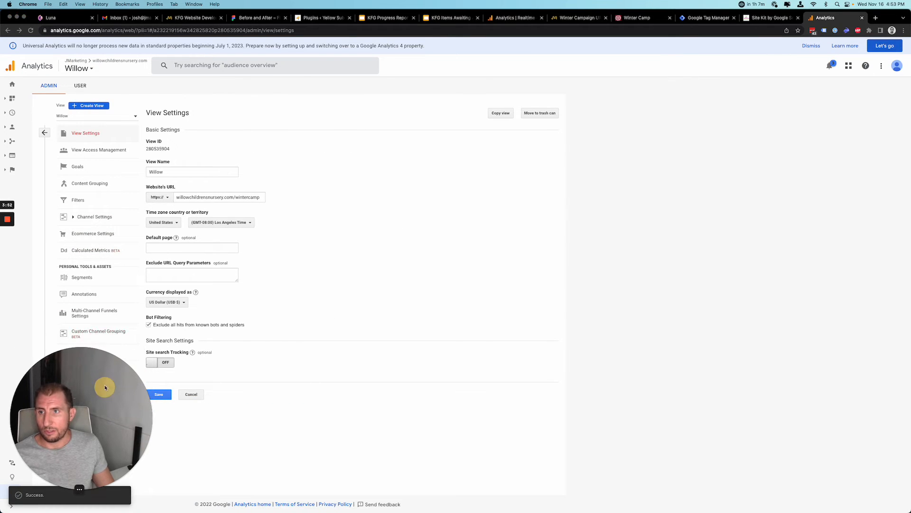
pyautogui.click(8, 100)
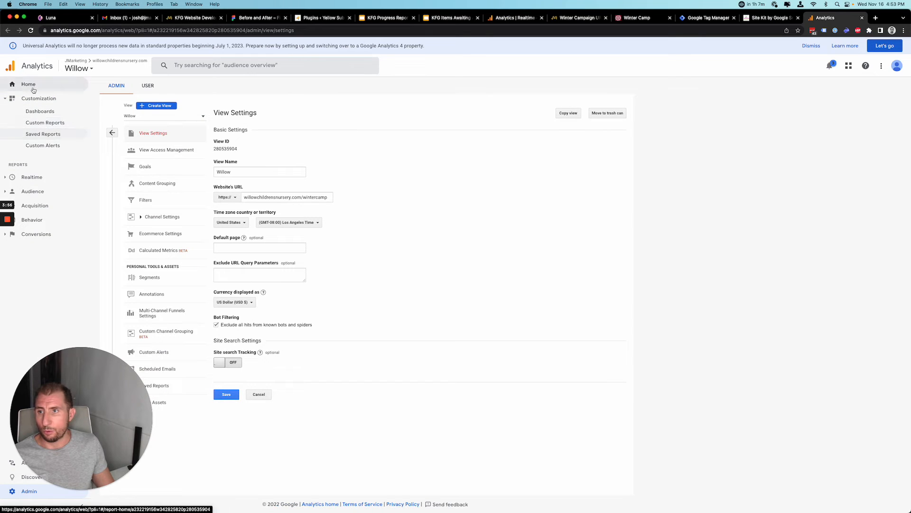
pyautogui.click(14, 177)
pyautogui.click(37, 139)
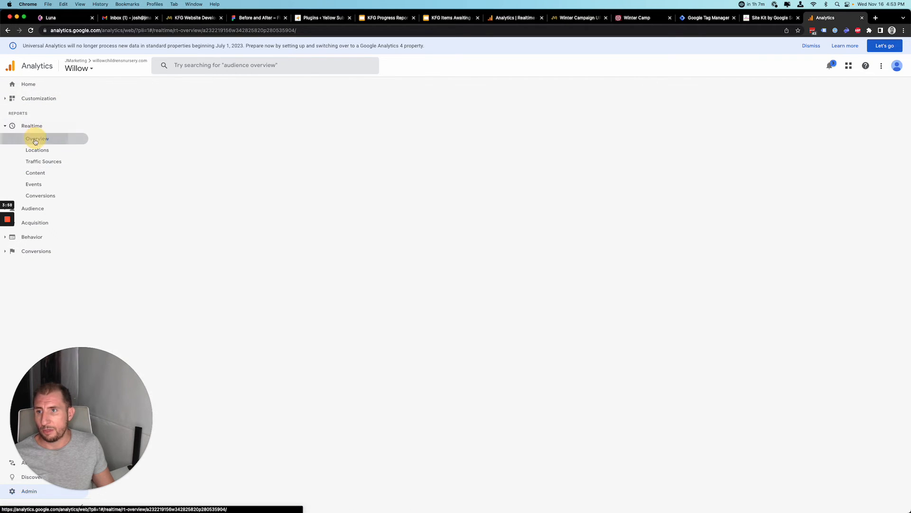
pyautogui.click(48, 4)
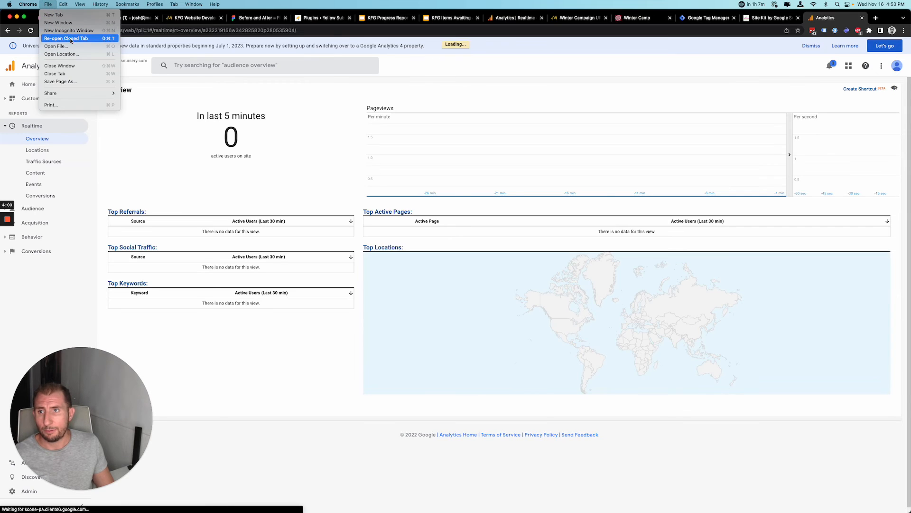
# Load willowchildrensnursery.com/wintercamps in a new incognito window beside Analytics.
pyautogui.click(67, 30)
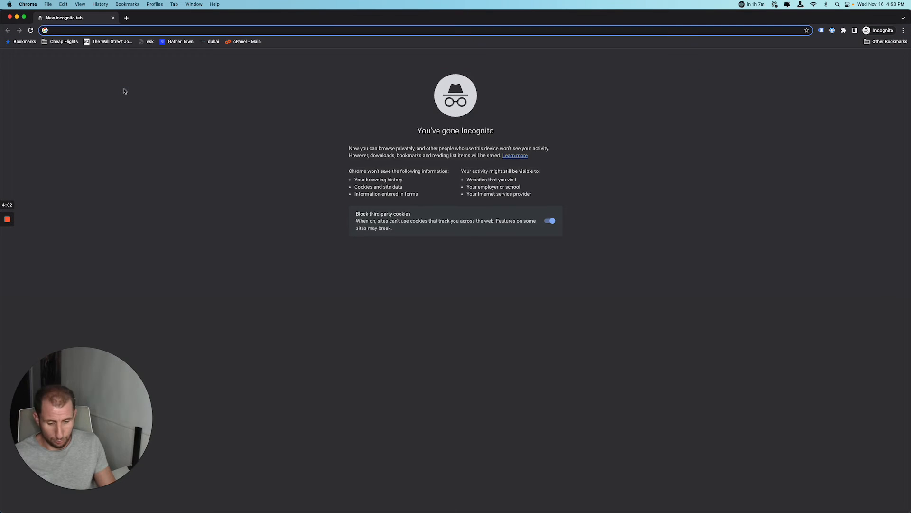
pyautogui.write('willowchildrensnursery.com/wintercamps')
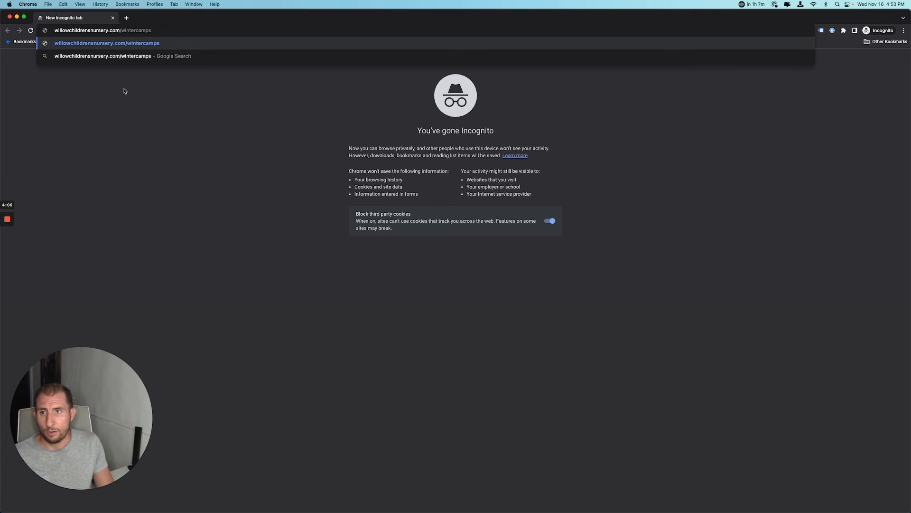
pyautogui.press('Return')
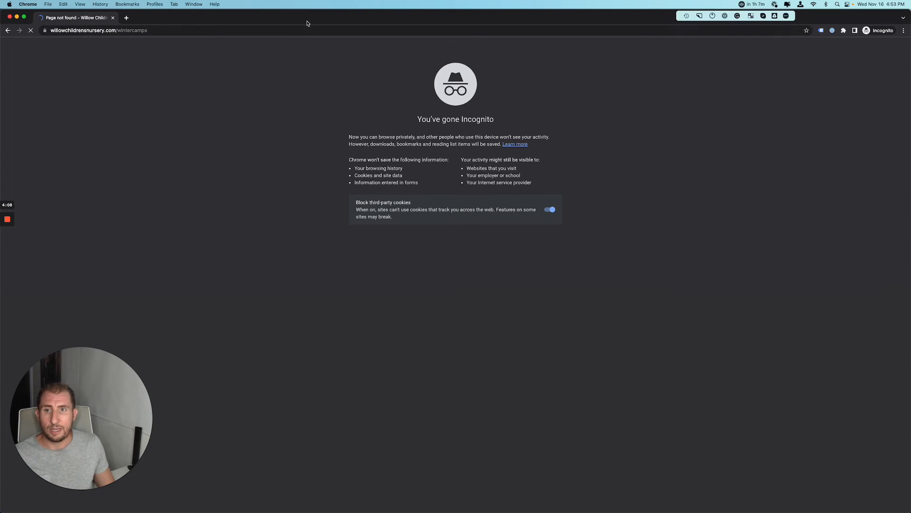
pyautogui.moveTo(307, 21); pyautogui.dragTo(910, 99)
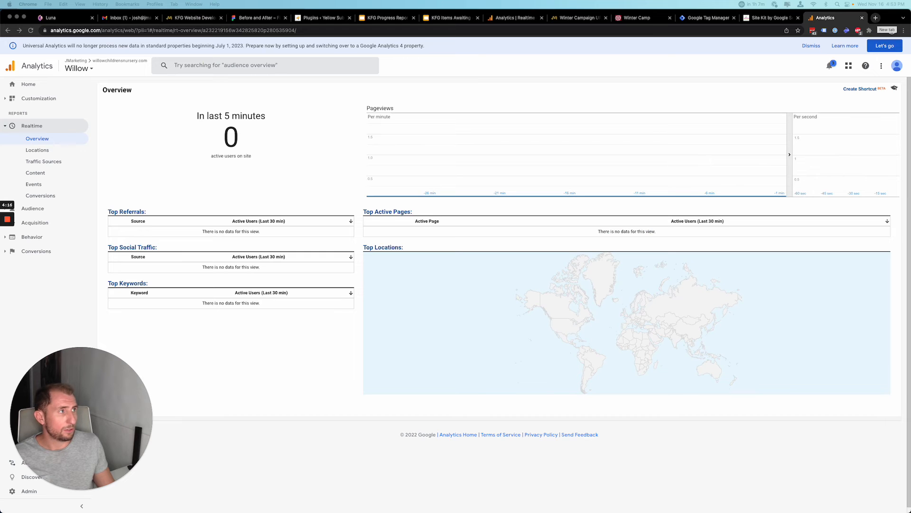
pyautogui.moveTo(910, 209); pyautogui.dragTo(462, 96)
# Turn on Tag Assistant tag checking for the page and review the detected tags.
pyautogui.click(837, 105)
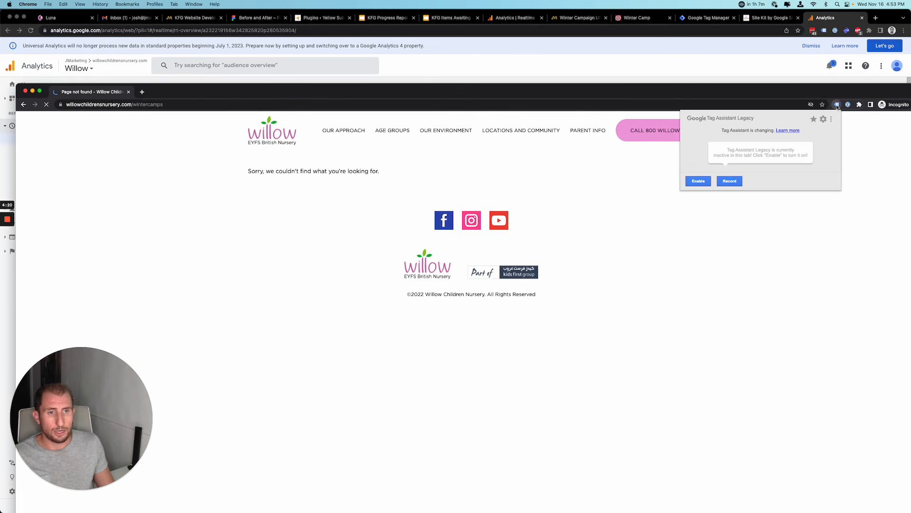
pyautogui.click(698, 182)
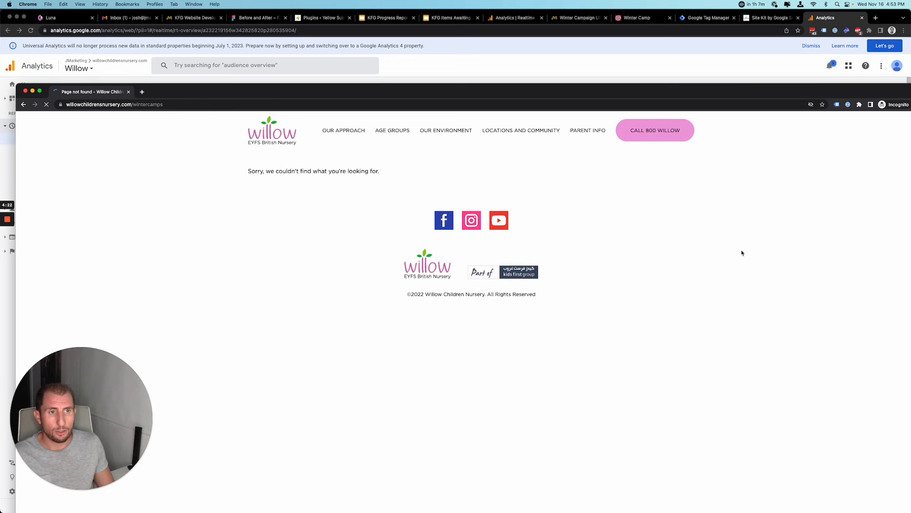
pyautogui.click(837, 104)
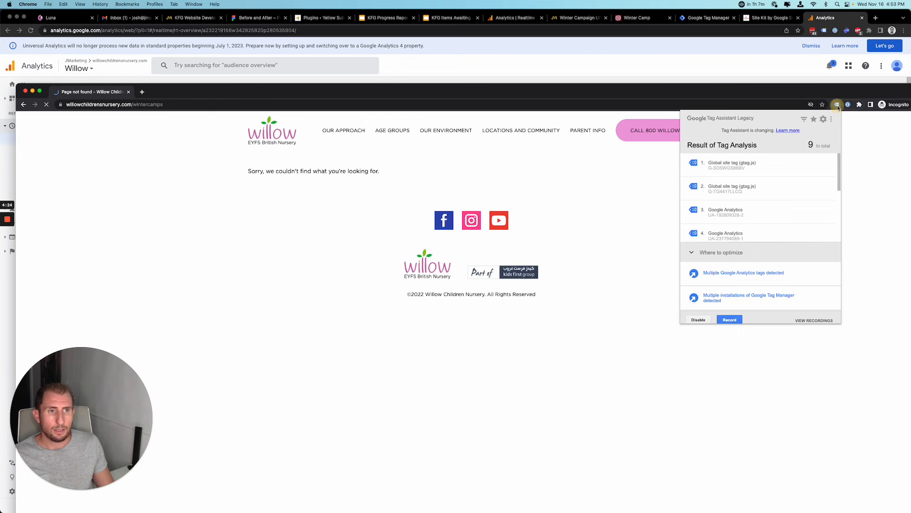
pyautogui.scroll(-3, 748, 208)
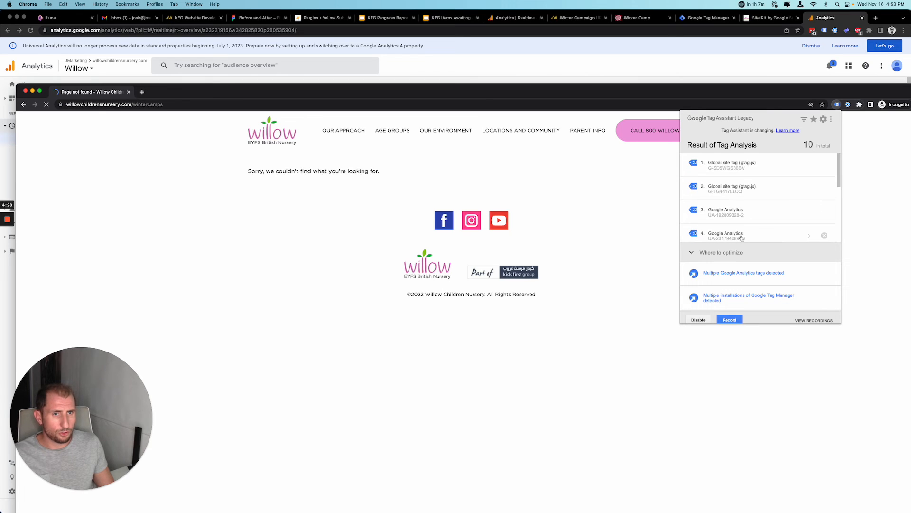
pyautogui.scroll(-5, 742, 238)
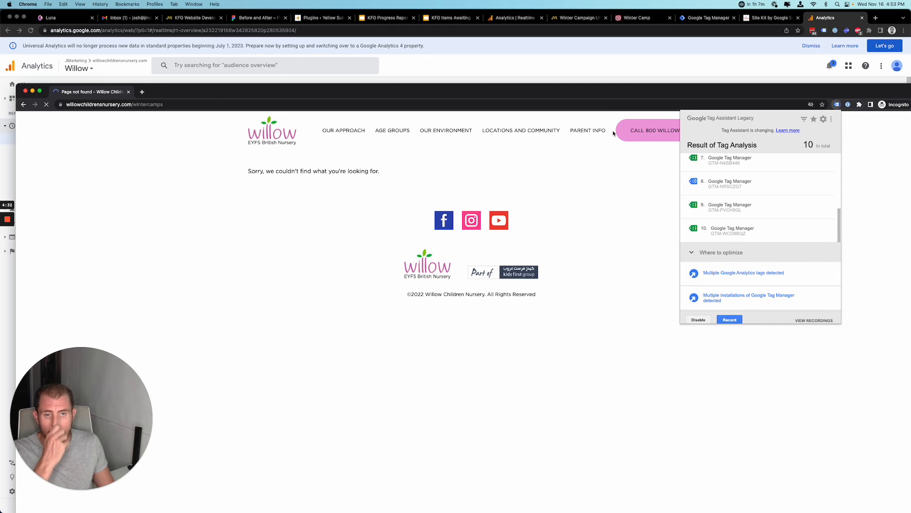
pyautogui.click(546, 93)
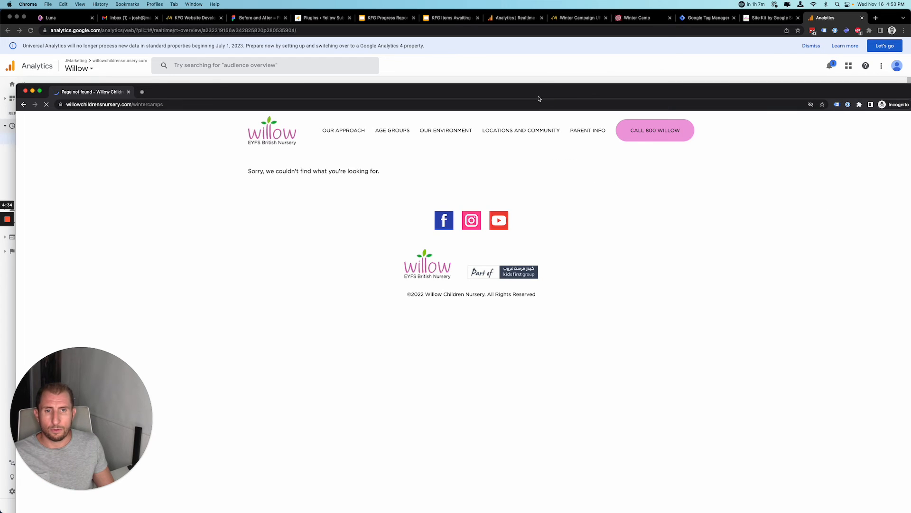
pyautogui.moveTo(536, 93); pyautogui.dragTo(530, 73)
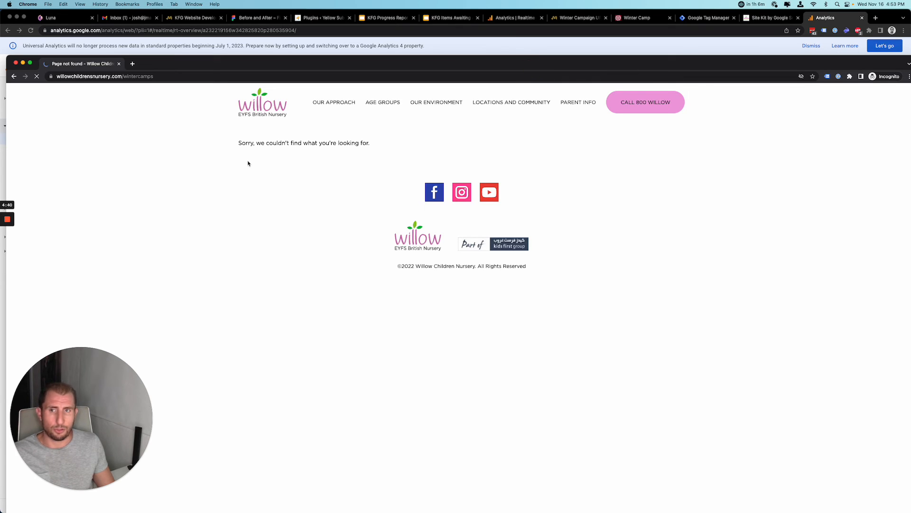
# Recheck the page address and confirm Realtime shows 1 active user on /wintercamp/.
pyautogui.click(157, 77)
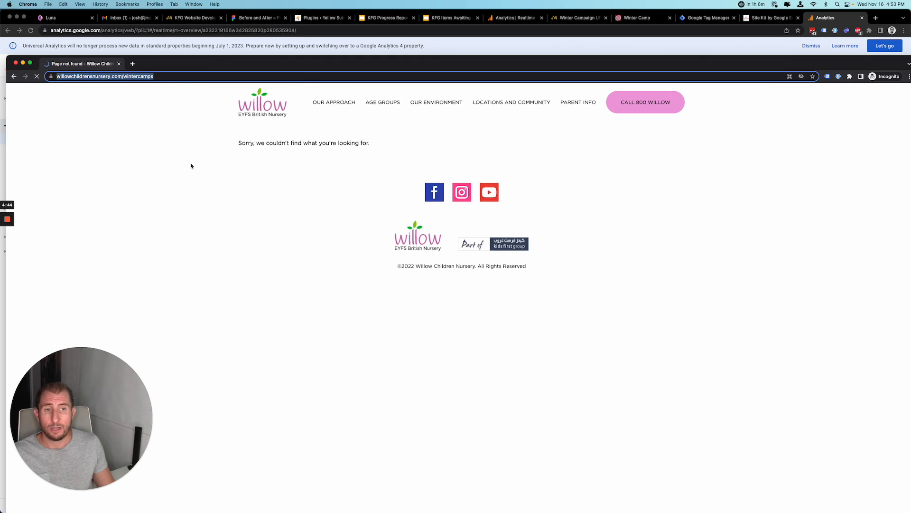
pyautogui.click(143, 91)
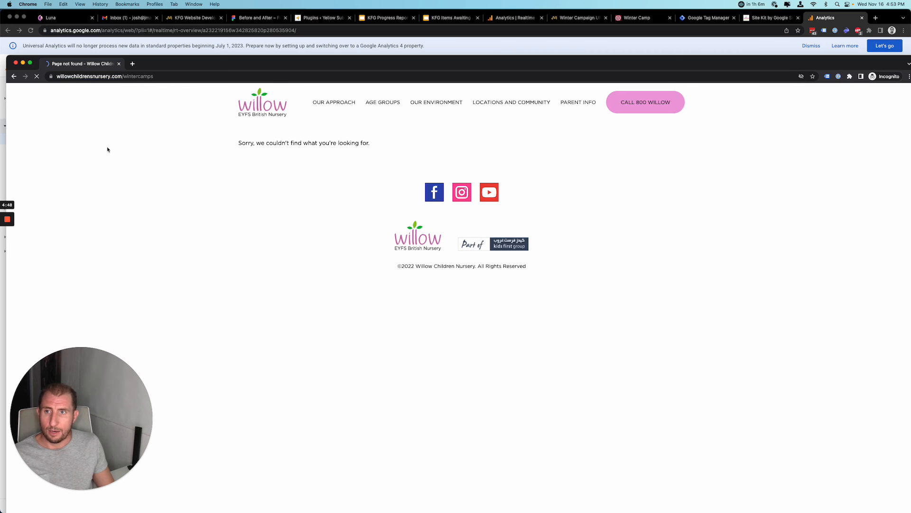
pyautogui.moveTo(3, 229)
pyautogui.click(7, 247)
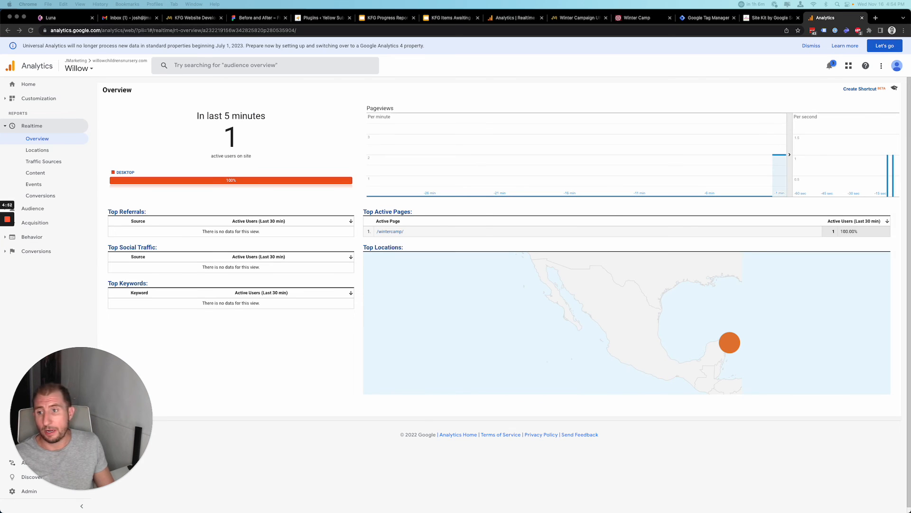
# Check the winter camp page's four tags, then confirm Realtime shows 2 active users.
pyautogui.moveTo(910, 190); pyautogui.dragTo(488, 87)
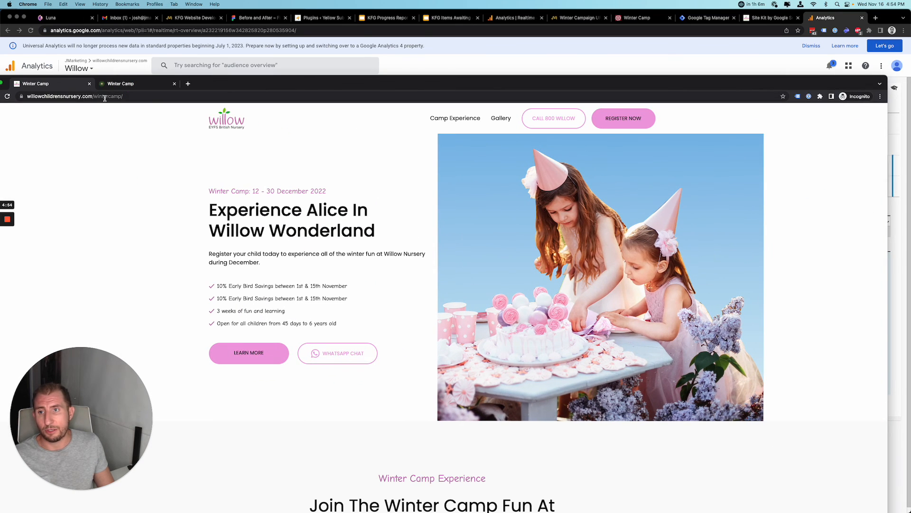
pyautogui.click(105, 97)
pyautogui.moveTo(312, 79); pyautogui.dragTo(319, 10)
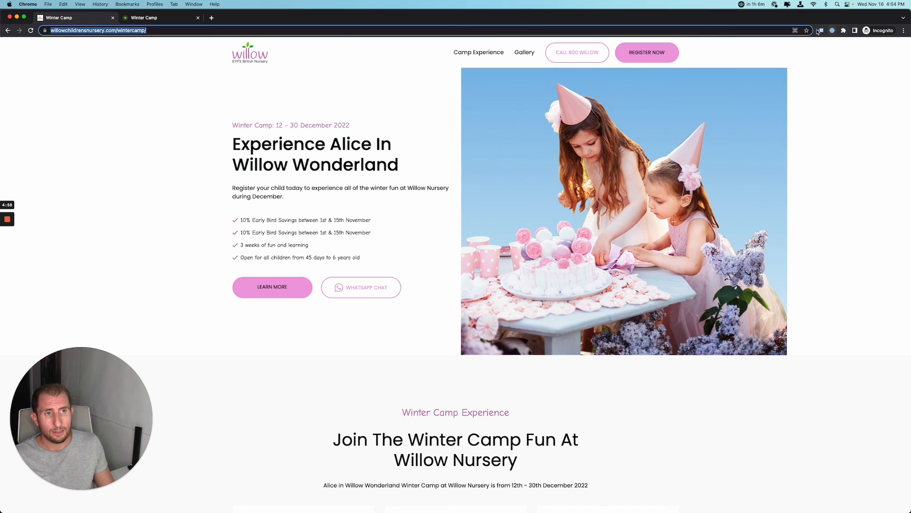
pyautogui.click(821, 30)
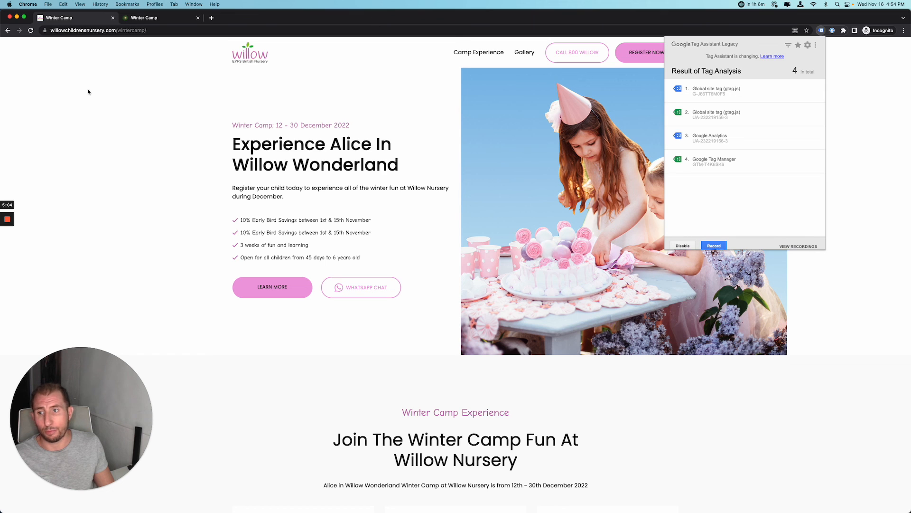
pyautogui.moveTo(7, 235)
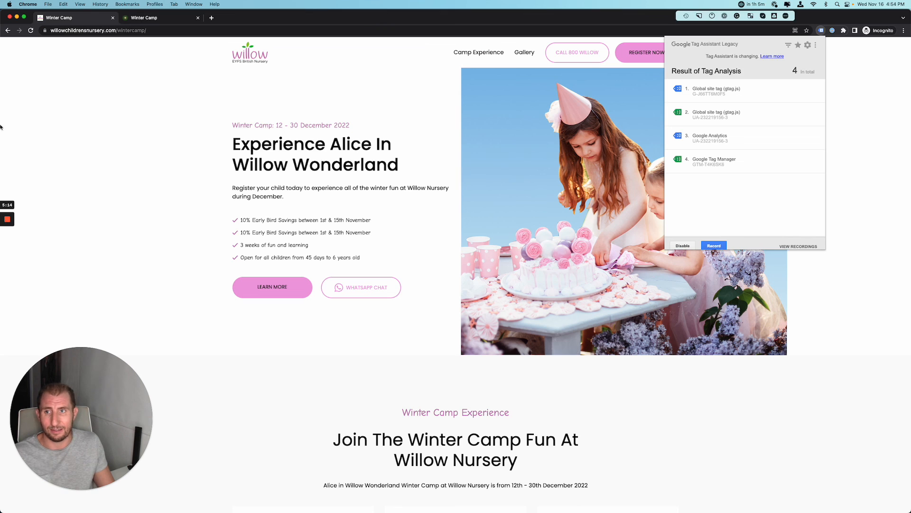
pyautogui.click(7, 248)
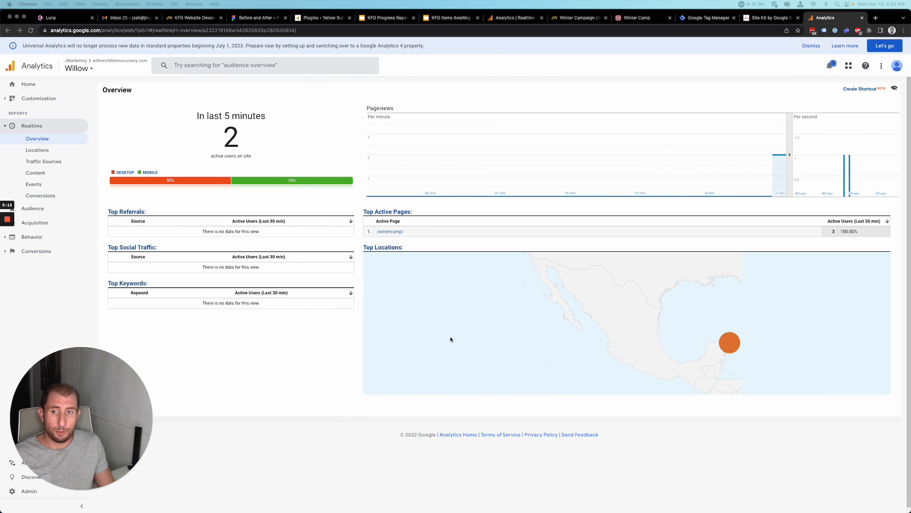